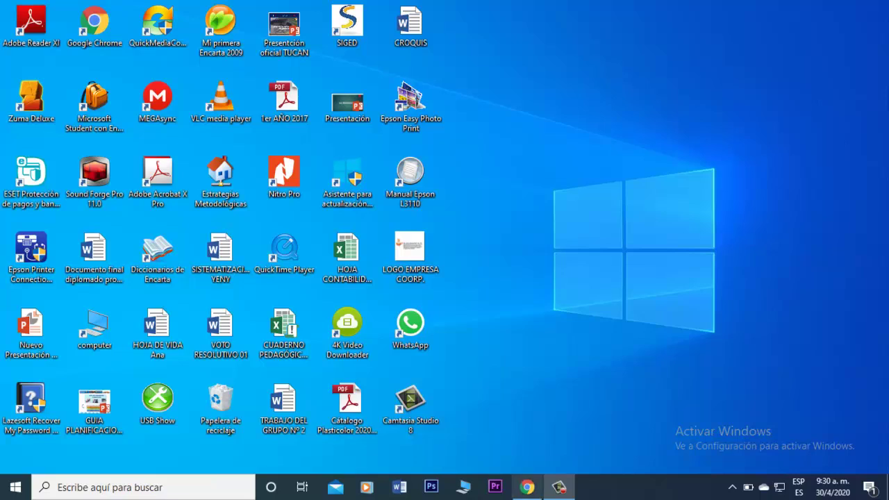
Restore the minimized Chrome window showing the 'Nueva pestaña' new tab
mouse_move(528, 487)
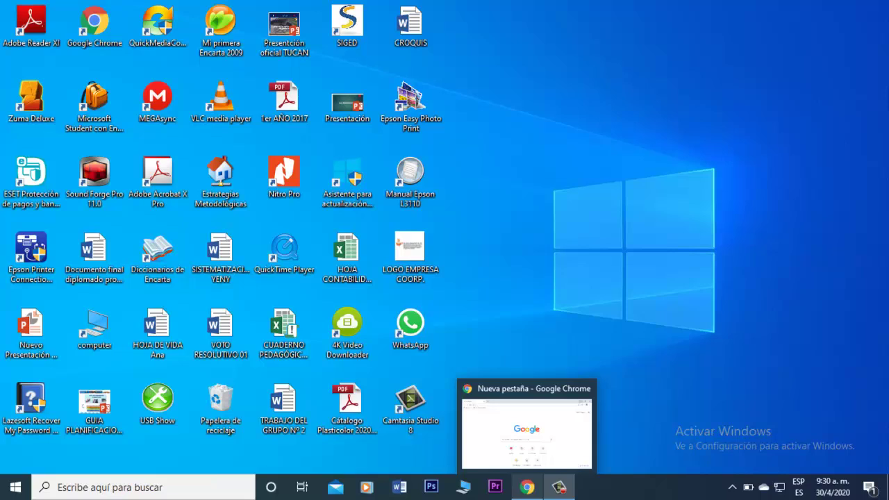
left_click(527, 487)
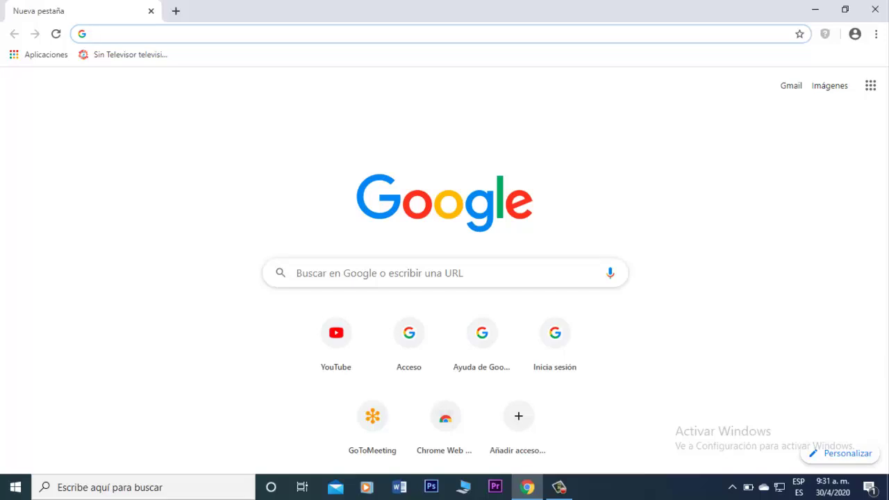
Search Google for 'biografia de jean piaget' using the suggestion after typing 'biografia'
left_click(294, 272)
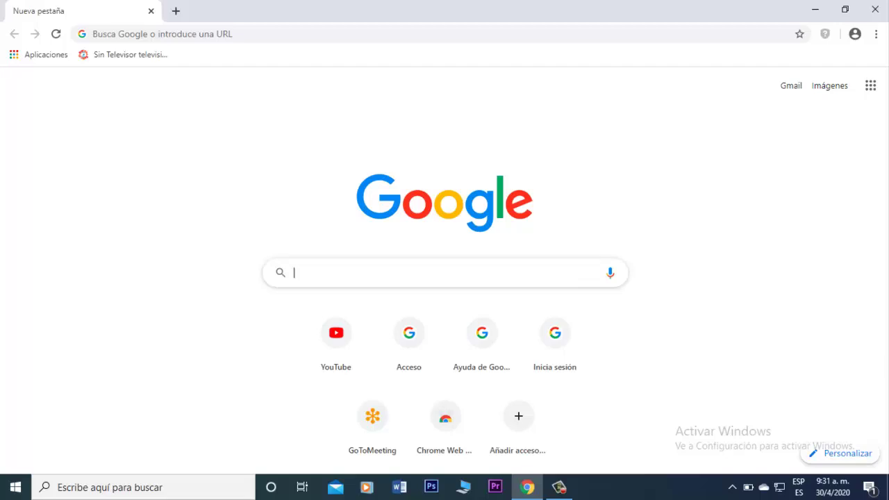
type("b")
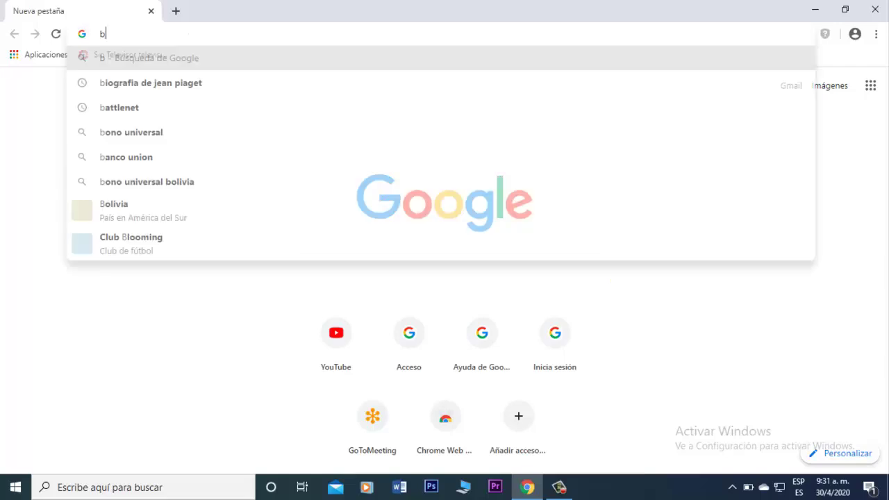
type("iogra")
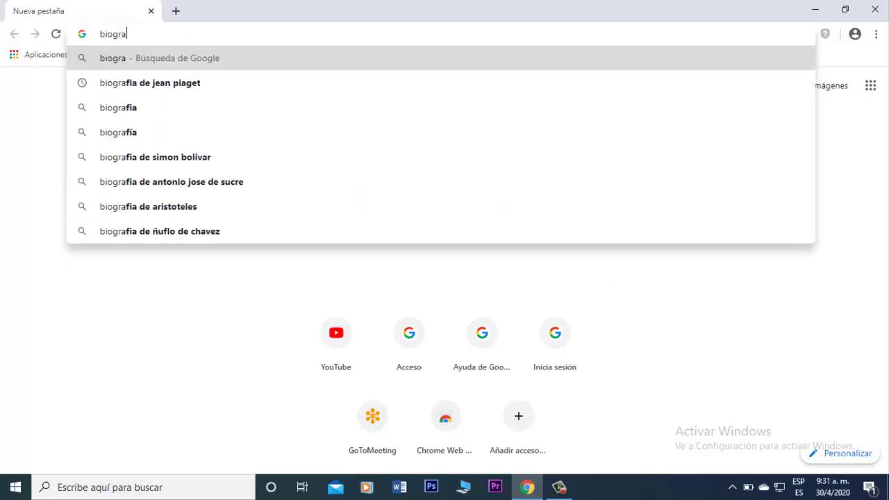
type("fia")
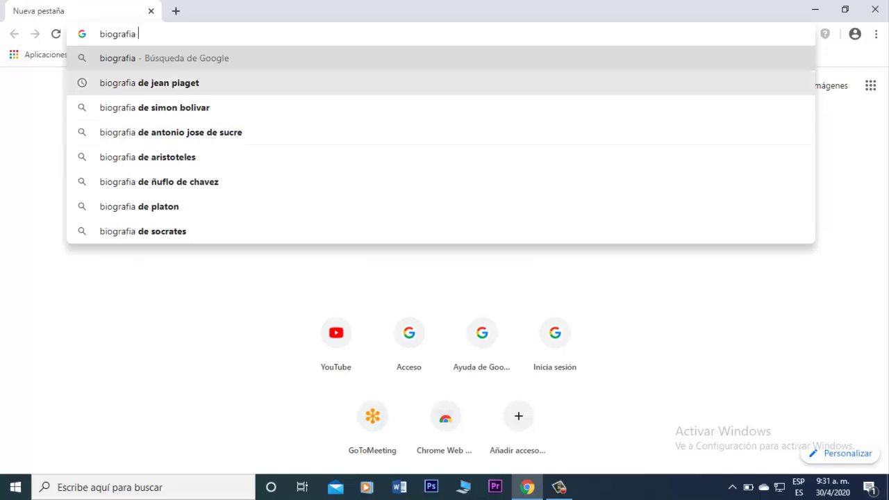
left_click(149, 83)
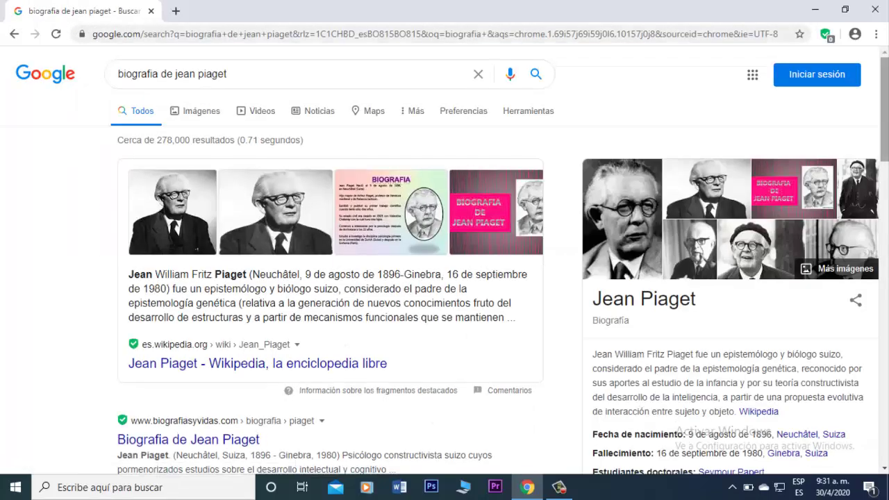
Open the psicologiaymente.com result 'Jean Piaget: biografía del padre de la Psicología Evolutiva'
scroll(445, 278, "down", 1)
scroll(445, 278, "down", 1)
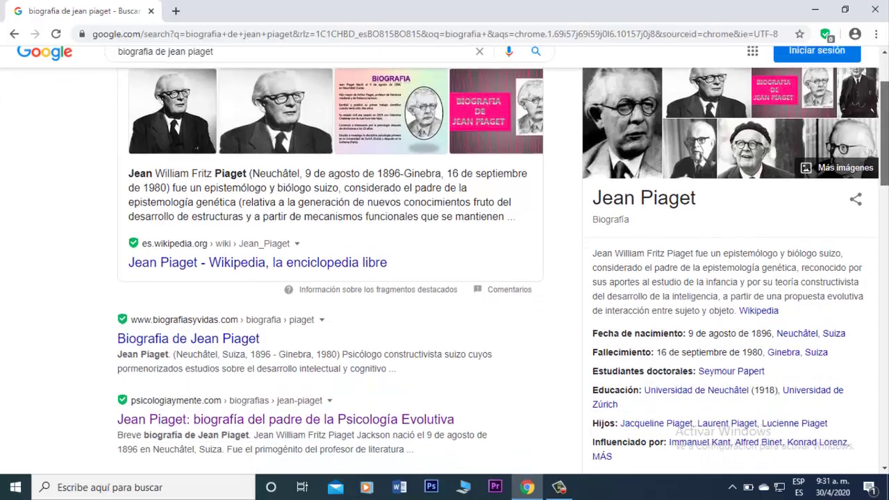
scroll(445, 278, "down", 1)
scroll(445, 278, "down", 1)
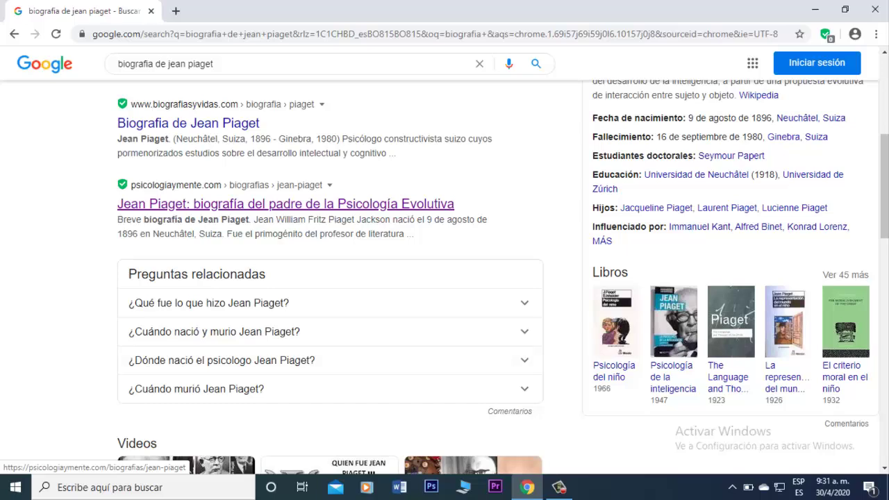
left_click(285, 203)
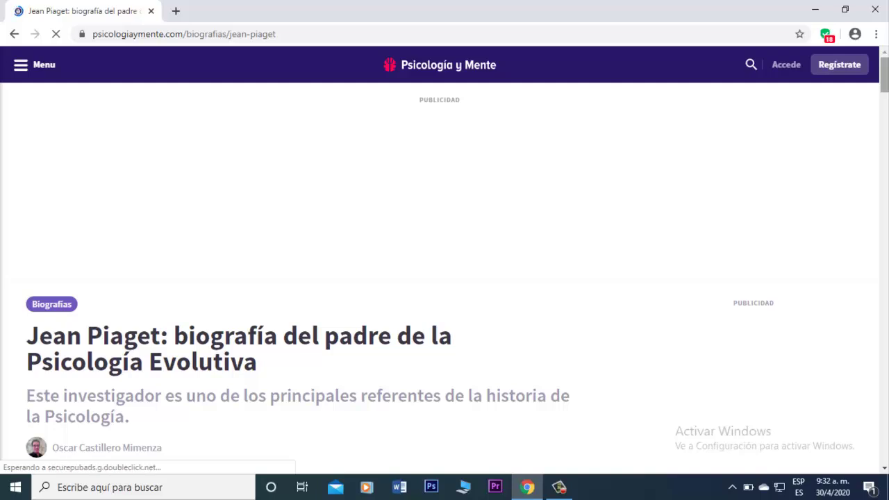
Select the article from its title down to 'publicaciones al respecto.' and bring up its context menu
scroll(444, 278, "down", 3)
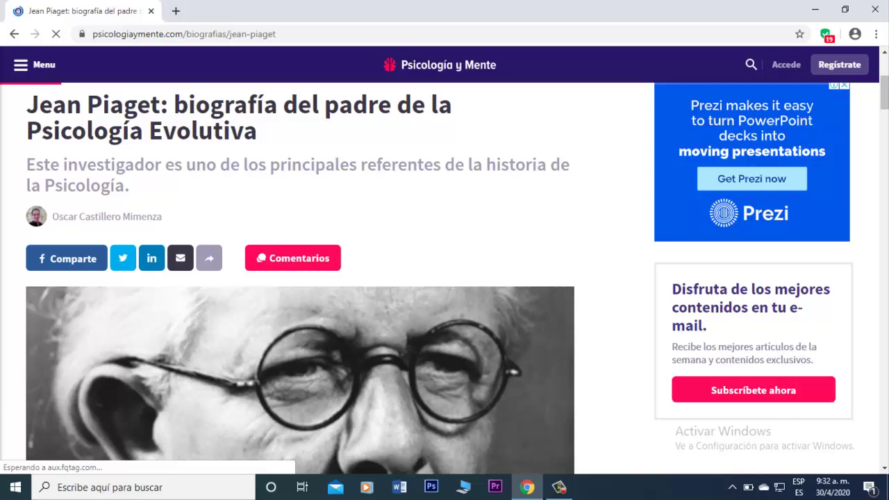
left_click_drag(27, 104, 163, 216)
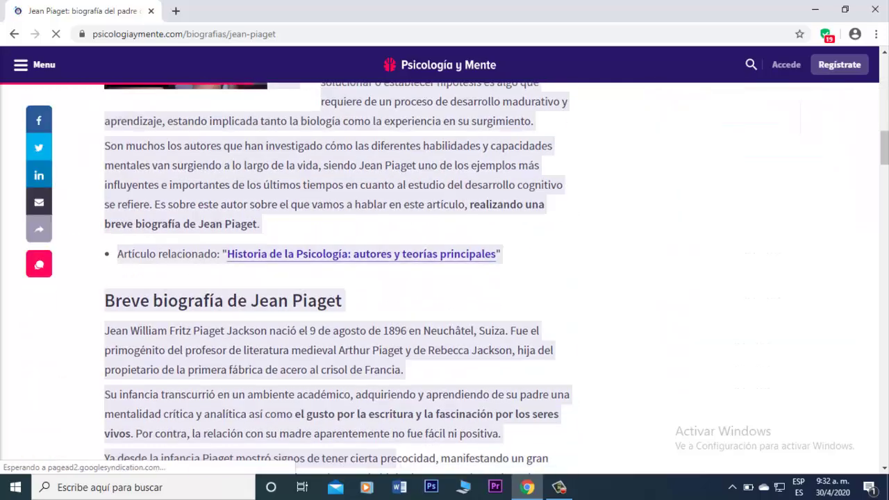
mouse_move(163, 217)
left_mouse_down()
mouse_move(498, 395)
mouse_move(487, 417)
mouse_move(490, 375)
mouse_move(486, 417)
left_mouse_up()
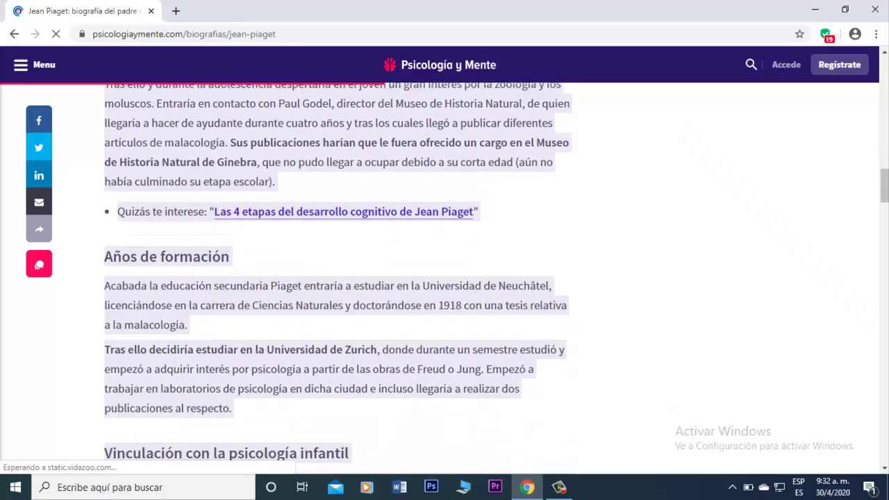
left_click_drag(486, 451, 486, 413)
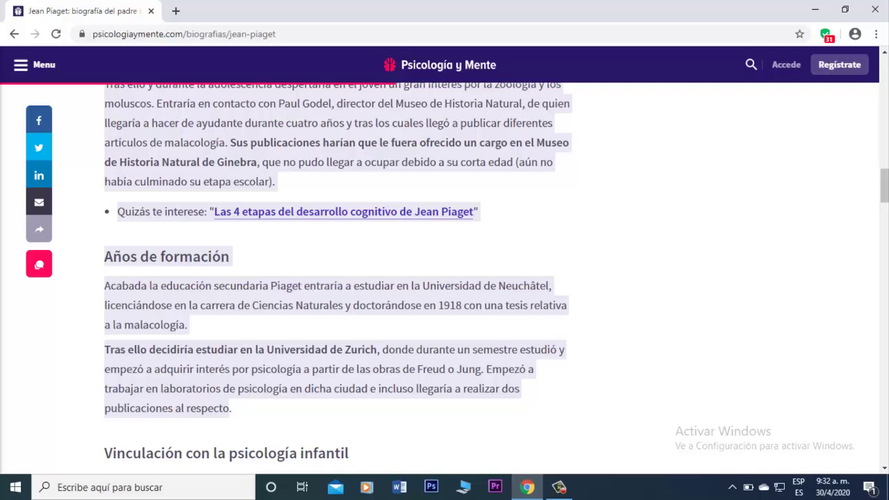
right_click(337, 307)
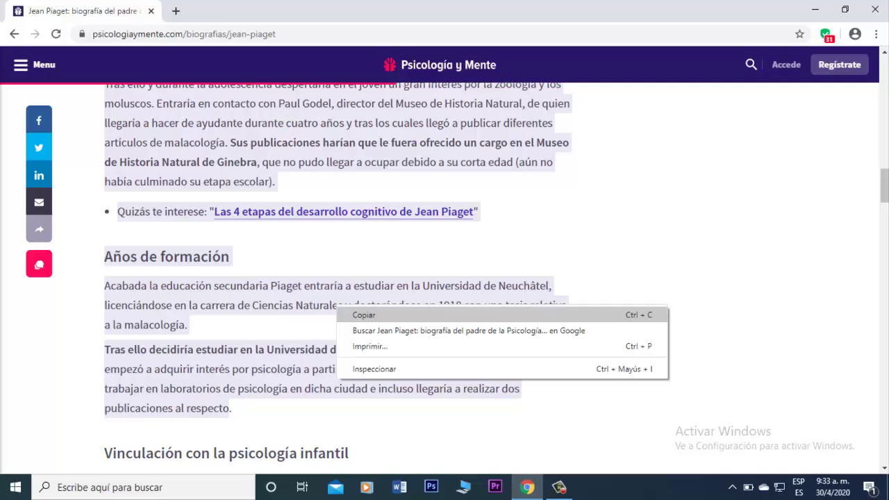
Copy the selected article text, then create a blank Word document after dismissing the activation notice
left_click(363, 315)
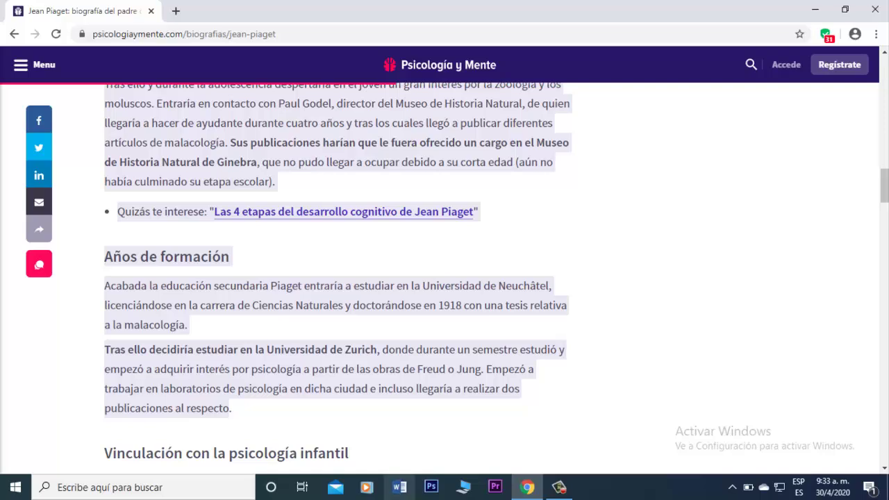
left_click(400, 487)
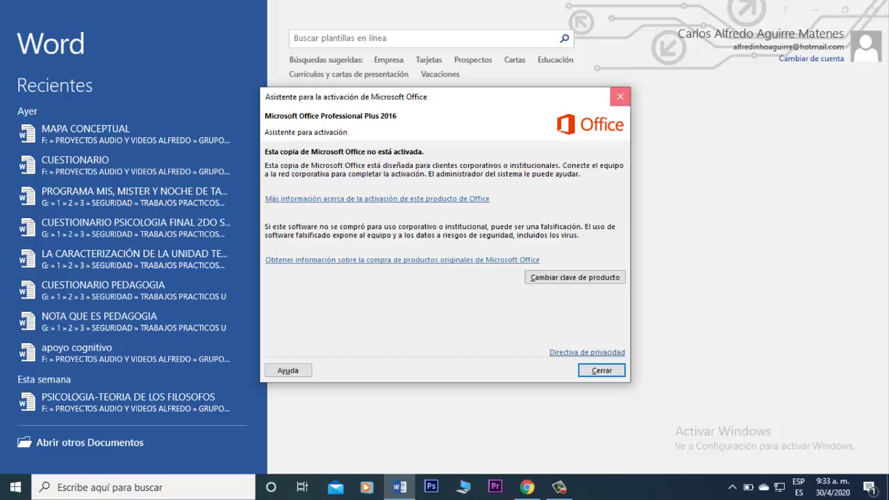
left_click(620, 96)
left_click(361, 167)
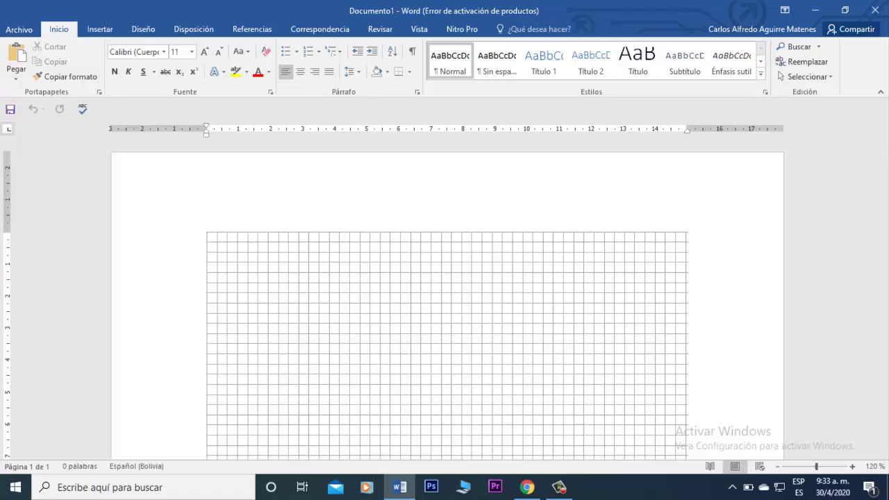
scroll(445, 306, "down", 2)
scroll(445, 305, "down", 1)
scroll(445, 306, "down", 1)
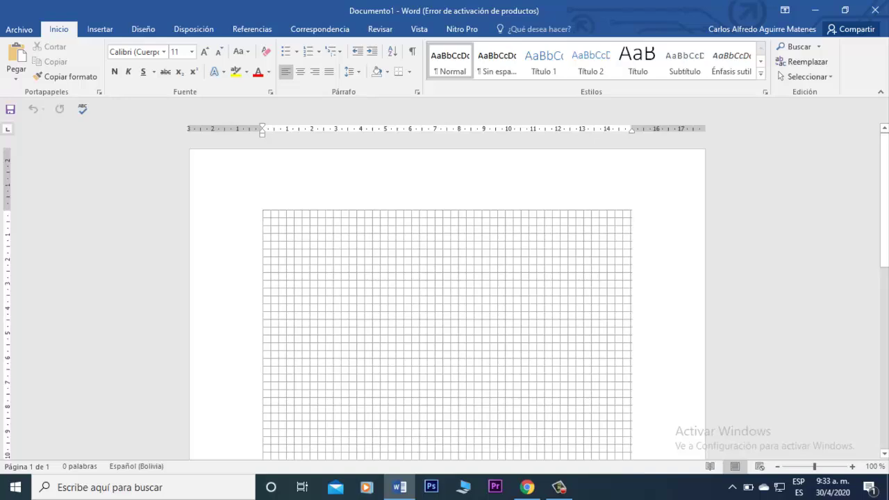
right_click(339, 220)
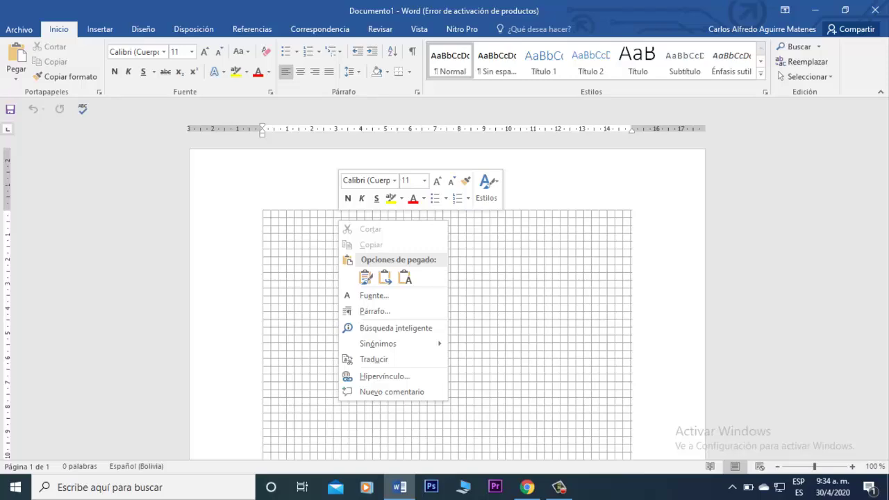
left_click(528, 487)
right_click(368, 143)
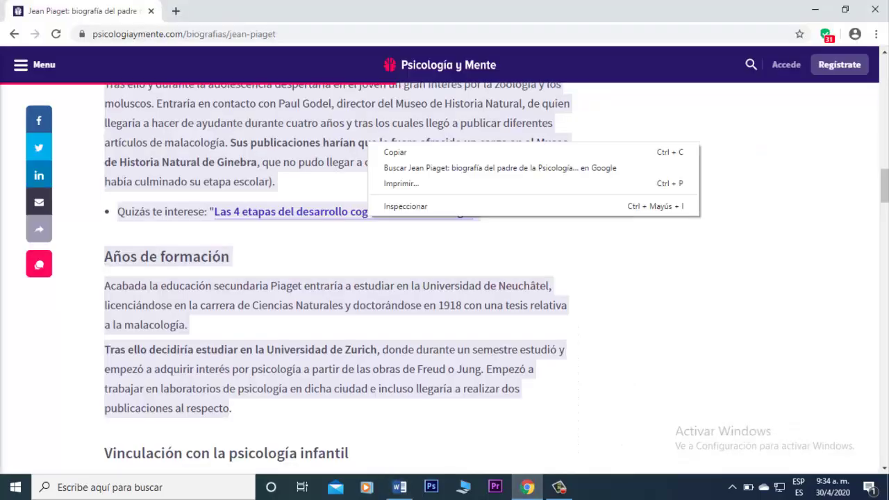
left_click(396, 152)
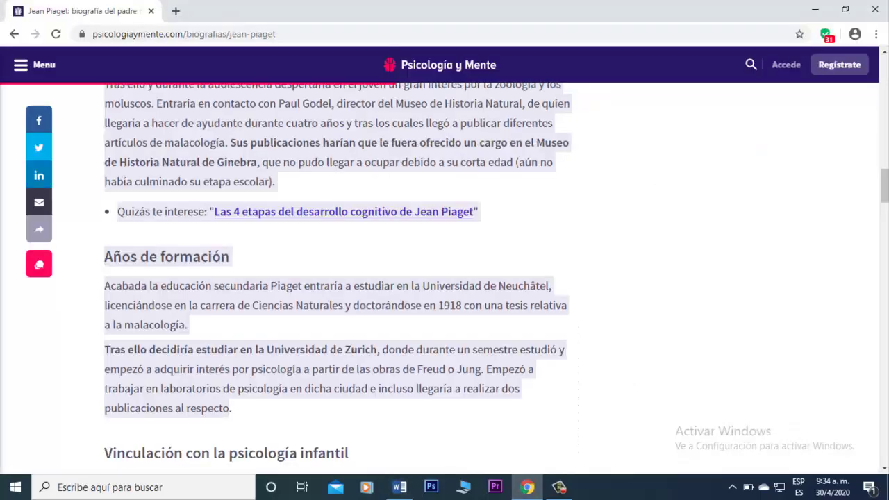
left_click(400, 487)
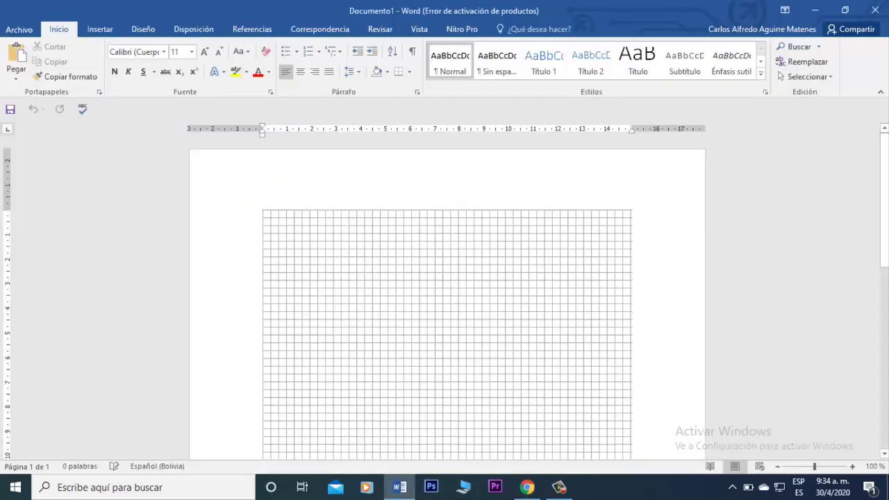
right_click(338, 248)
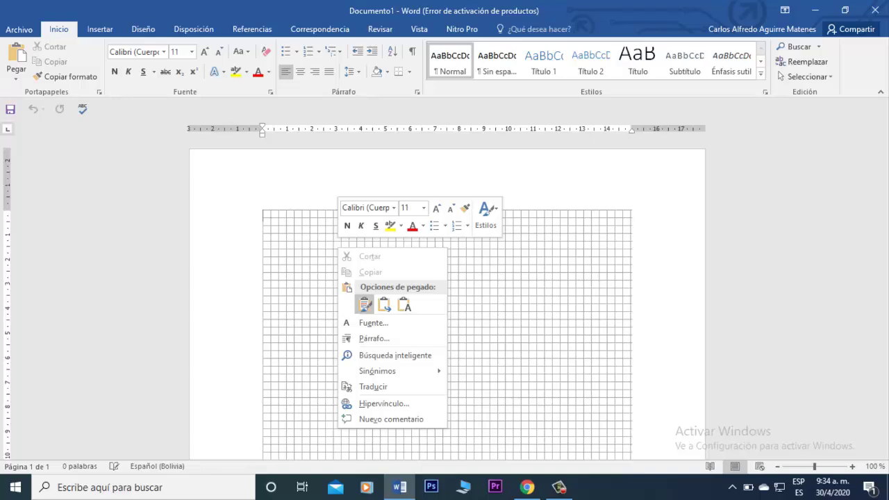
left_click(384, 304)
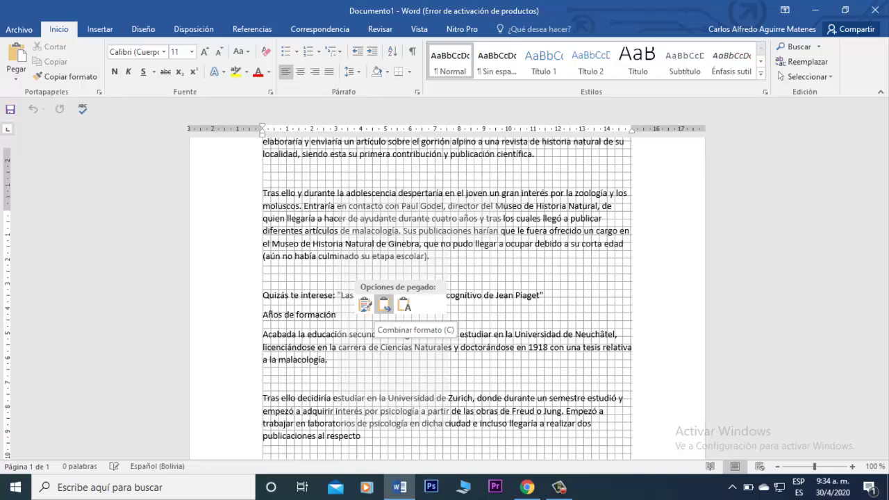
right_click(340, 248)
left_click(365, 304)
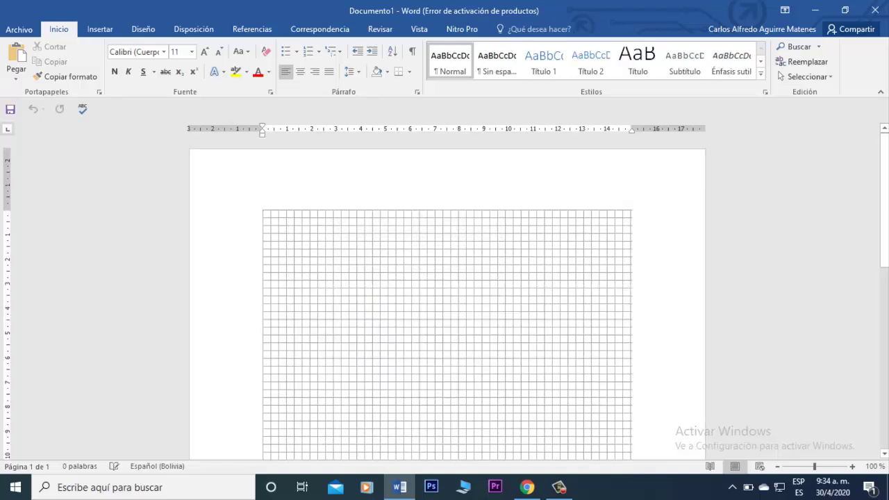
key("ctrl+v")
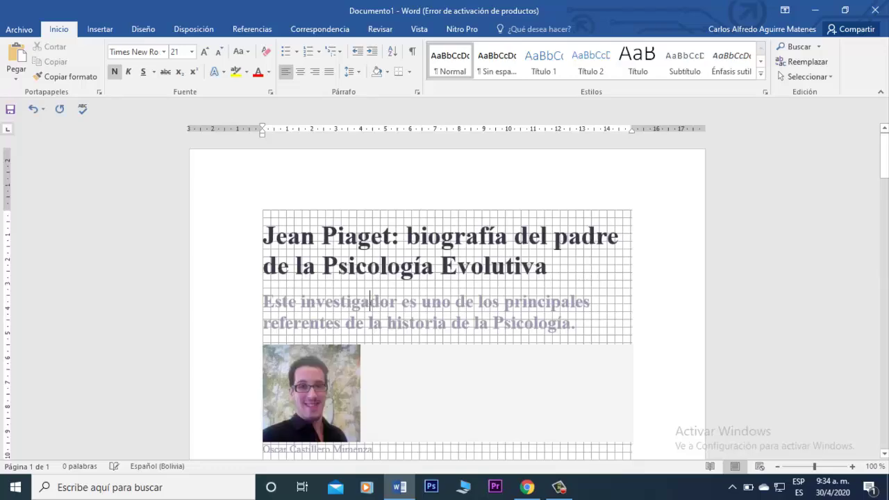
scroll(370, 298, "down", 8)
left_click_drag(885, 201, 884, 346)
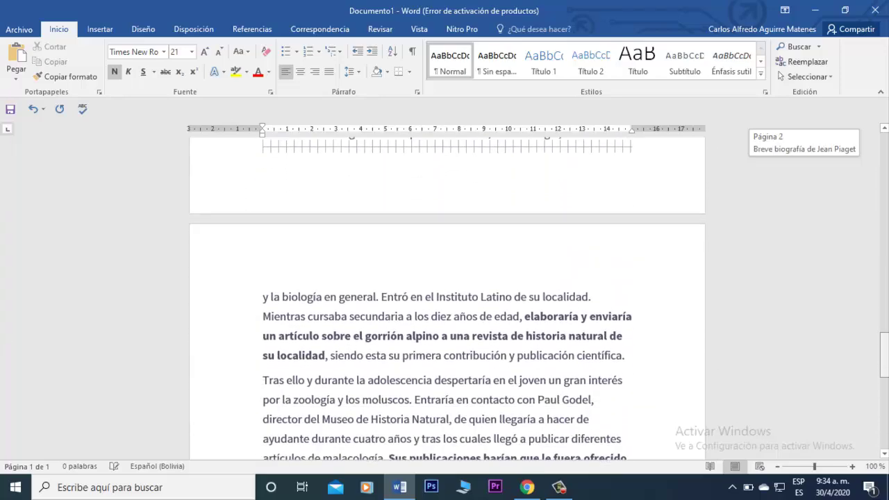
mouse_move(885, 346)
left_mouse_down()
mouse_move(885, 320)
mouse_move(884, 427)
left_mouse_up()
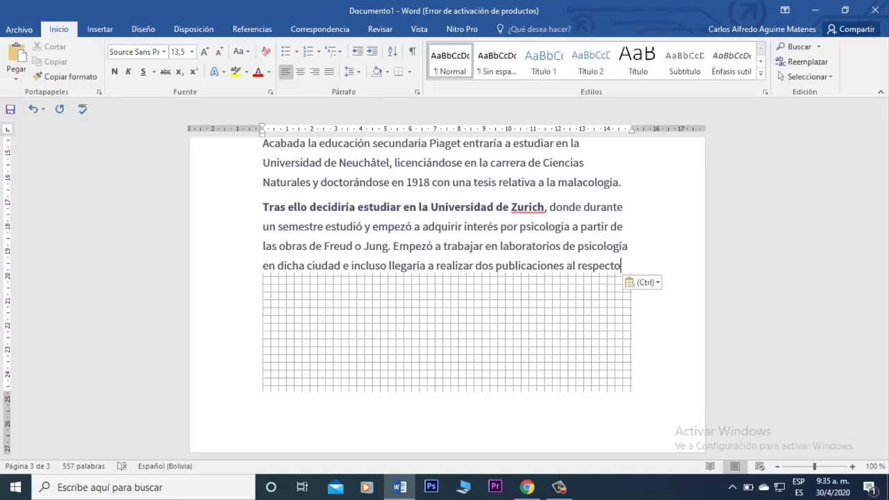
Open Save As for This PC in Documentos with the file name 'Jean Piaget'
left_click(19, 29)
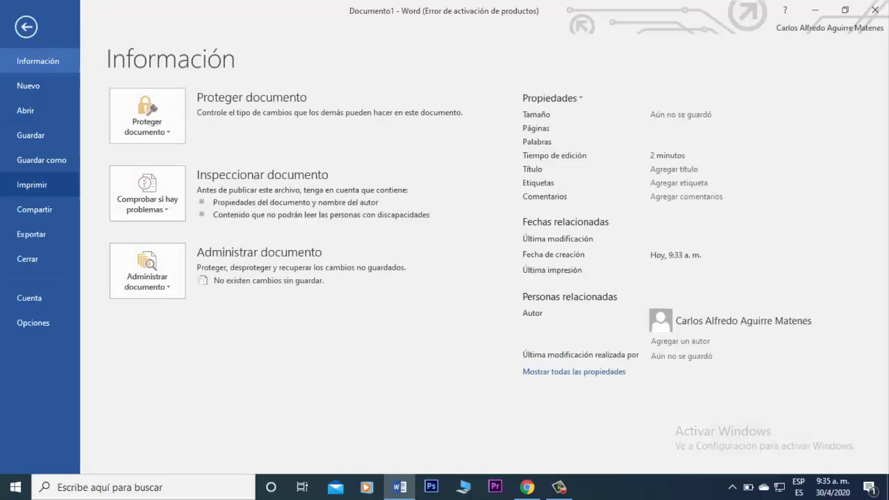
left_click(42, 160)
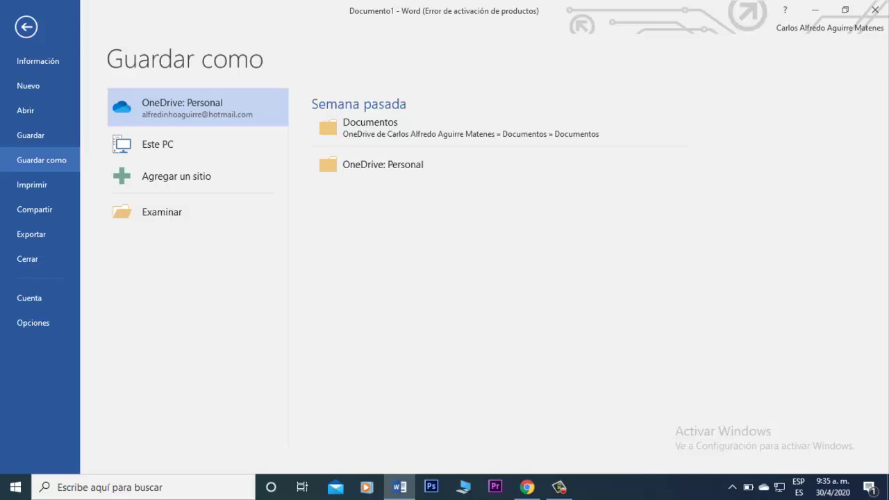
left_click(158, 144)
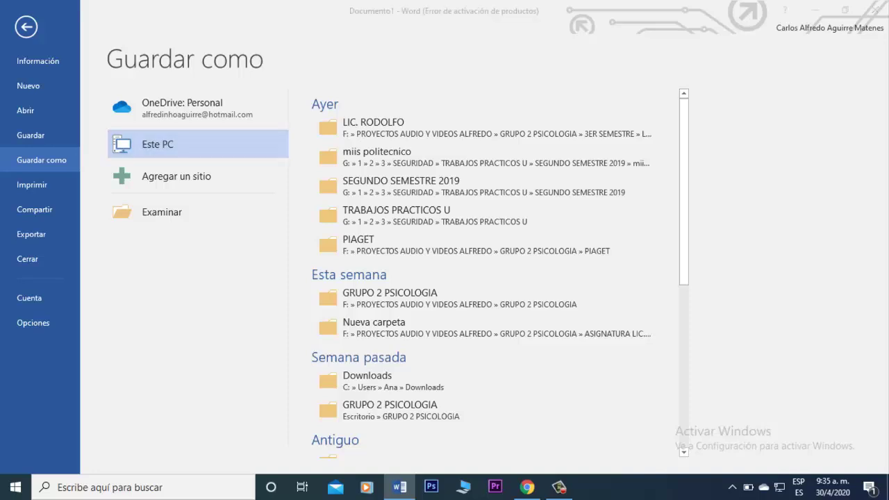
left_click(162, 212)
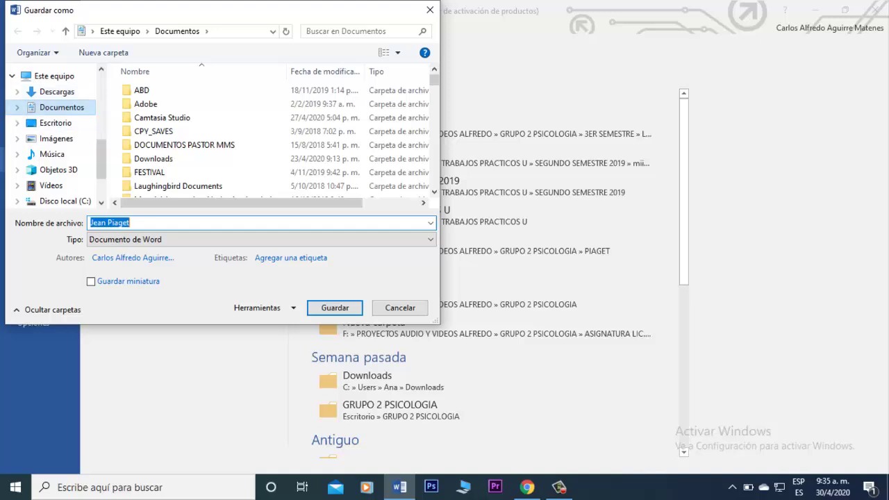
left_click(61, 107)
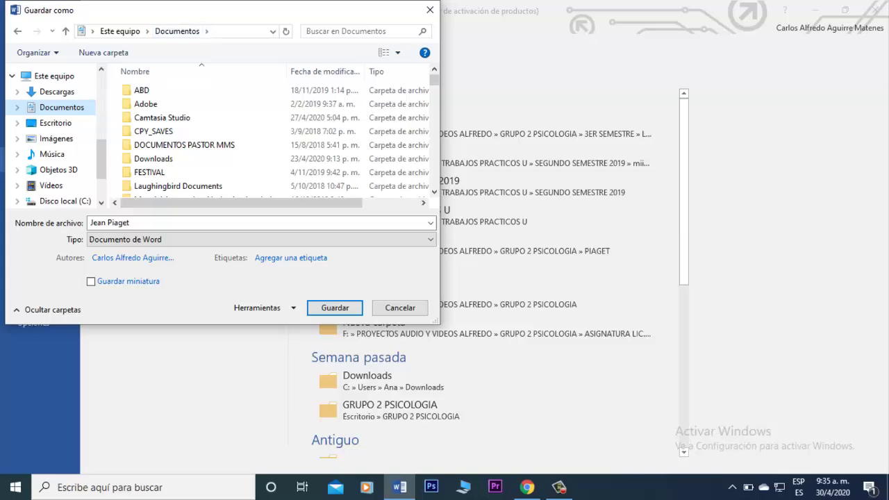
left_click(109, 223)
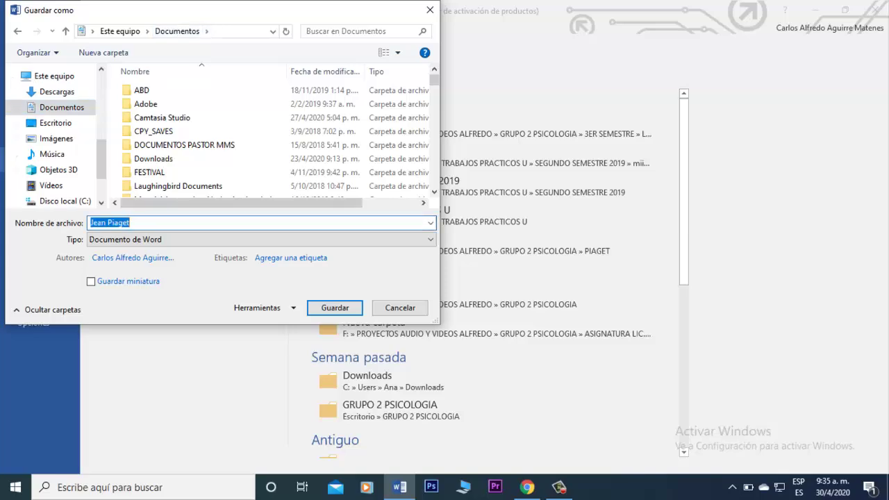
left_click(130, 222)
Save the document as 'Jean Piaget' in Documentos
key("Return")
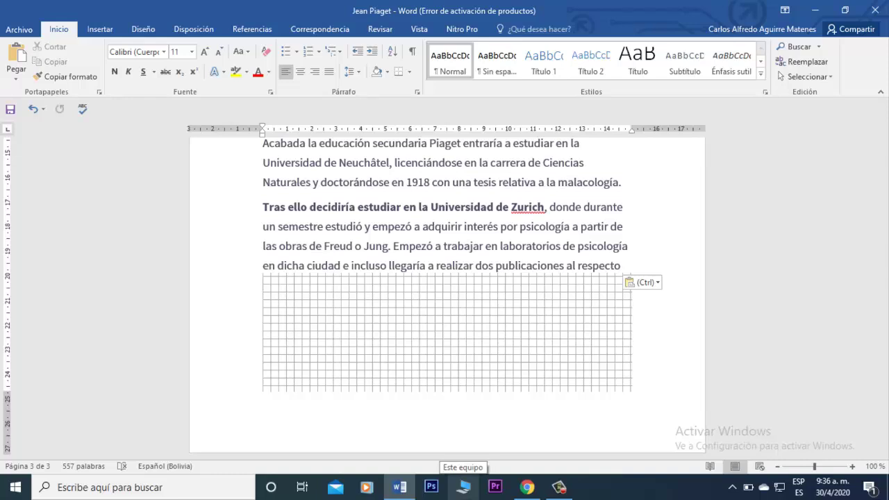
Open File Explorer on This PC
left_click(465, 487)
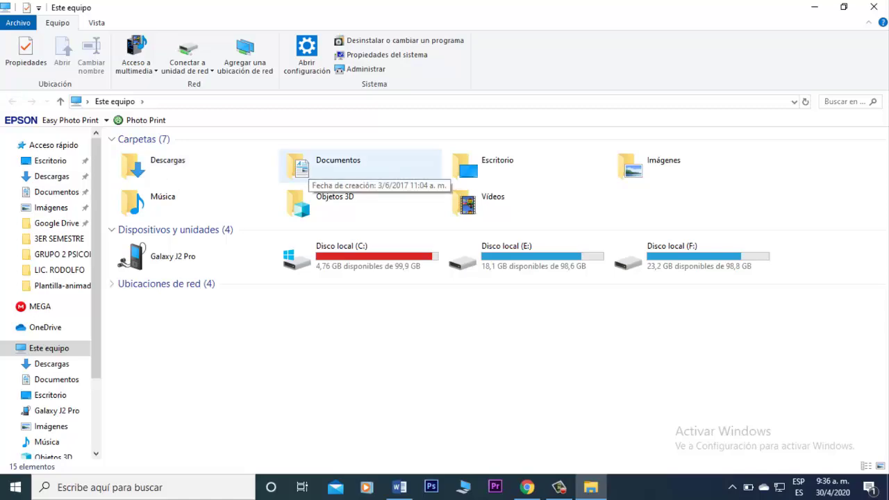
Open the Documentos folder and select a file in its listing
double_click(310, 165)
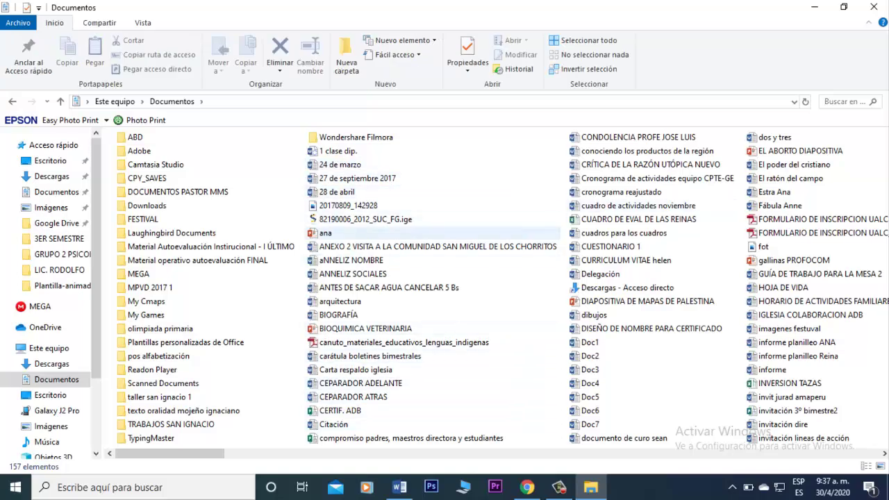
left_click(647, 165)
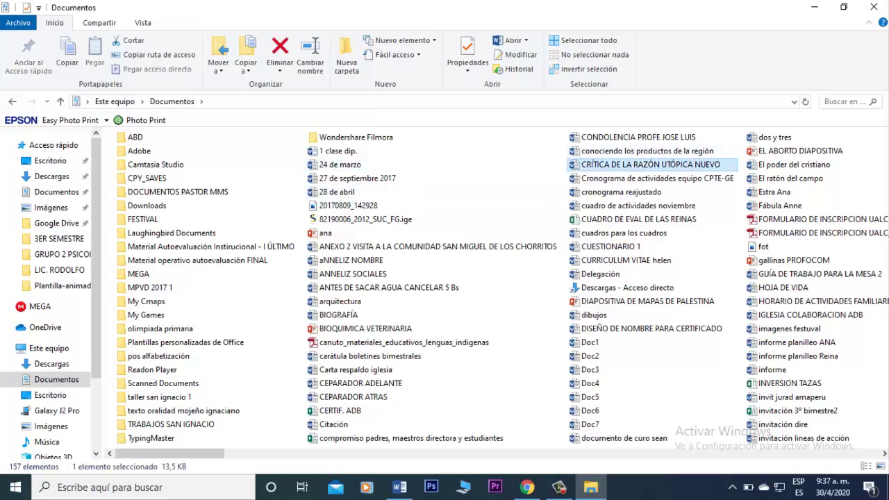
Copy the Jean Piaget document and go back up to This PC
key("j")
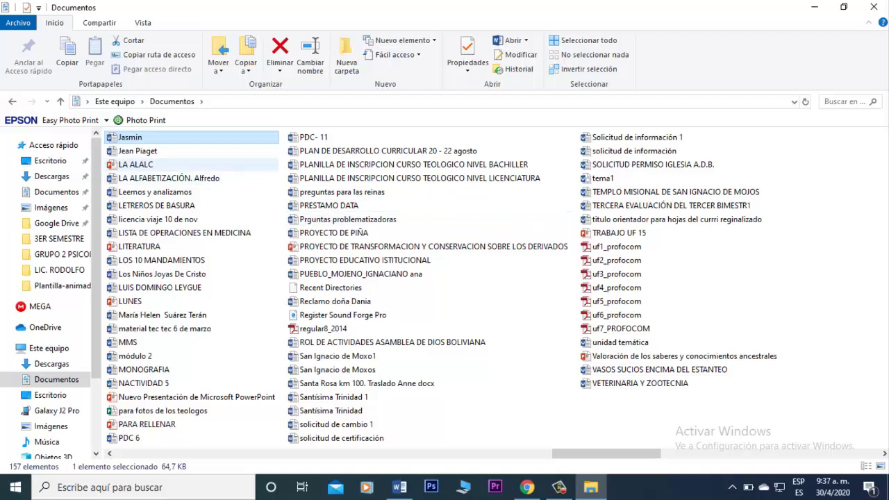
left_click(138, 151)
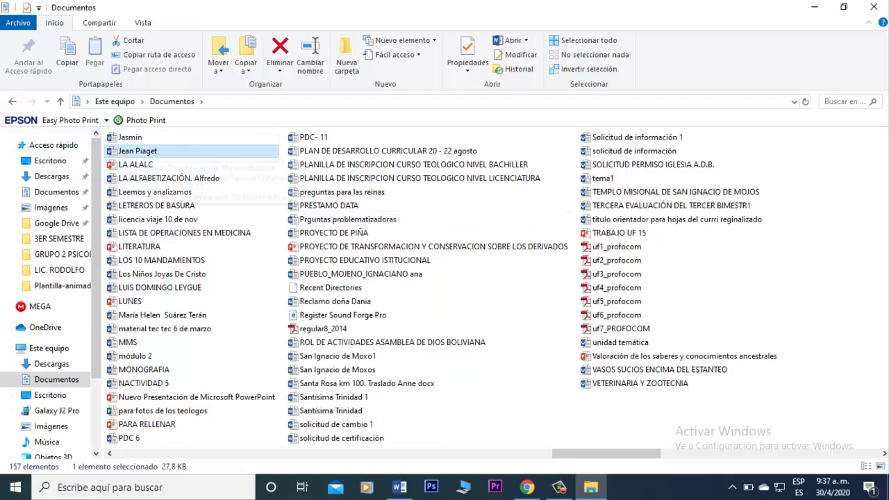
key("shift+F10")
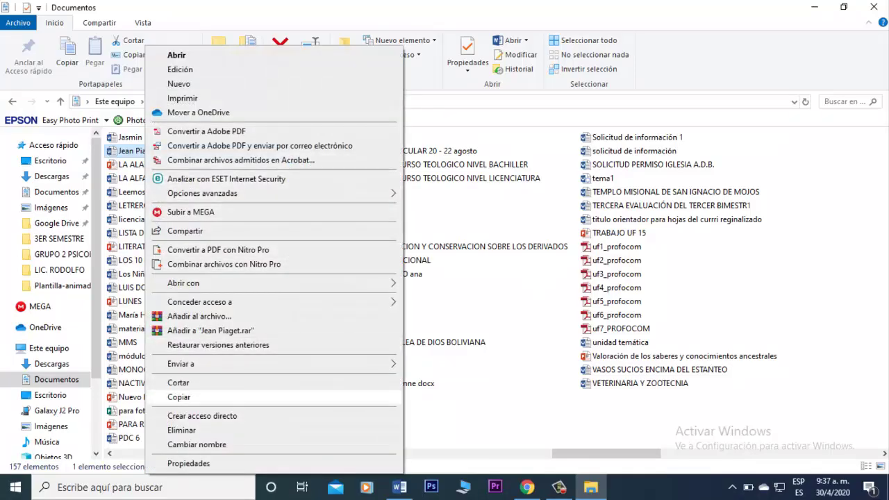
key("Return")
left_click(196, 396)
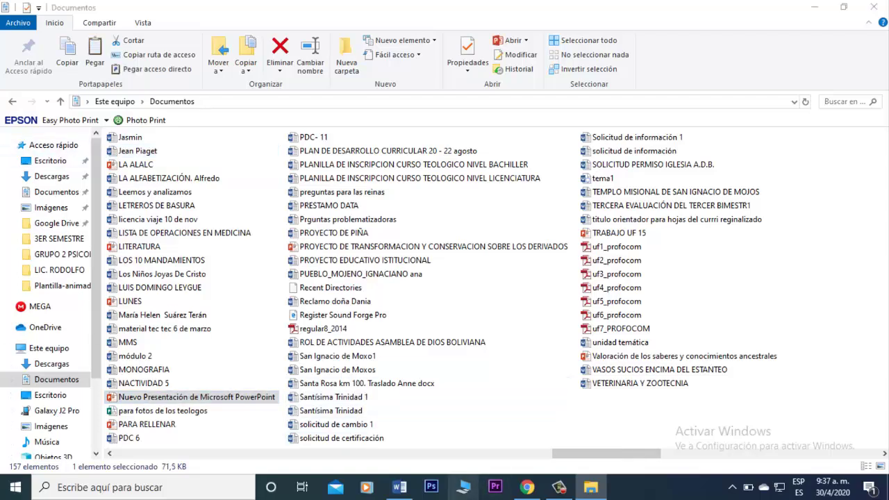
key("alt+Up")
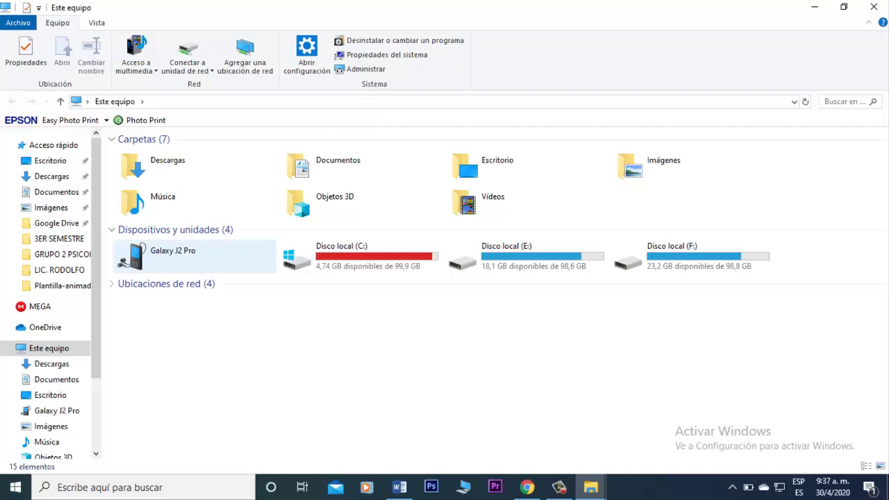
Browse into the Galaxy J2 Pro's Phone storage and open its Download folder
double_click(173, 255)
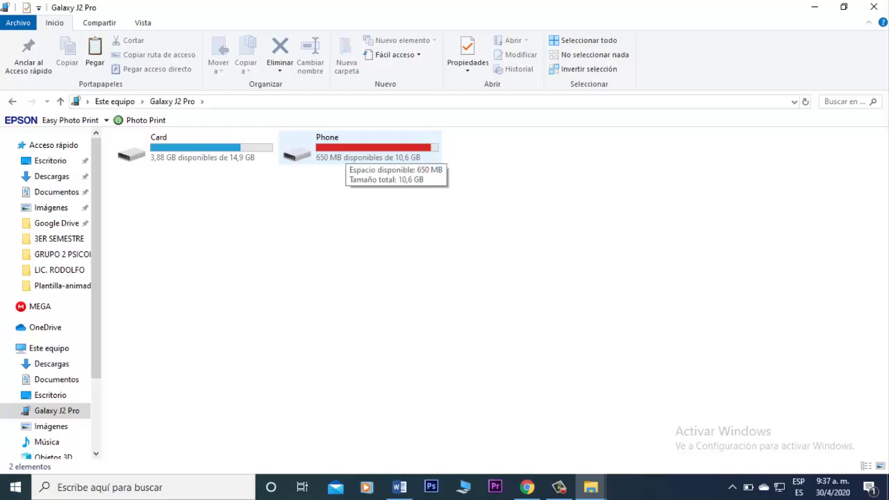
double_click(344, 153)
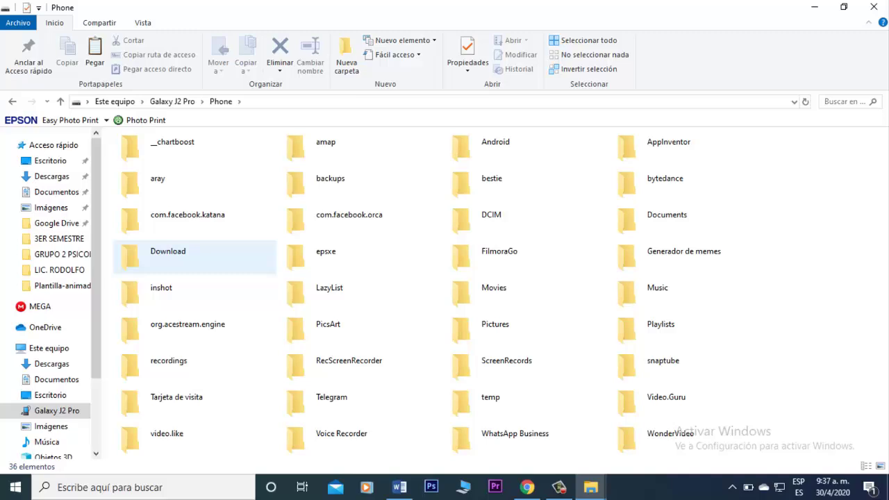
double_click(168, 254)
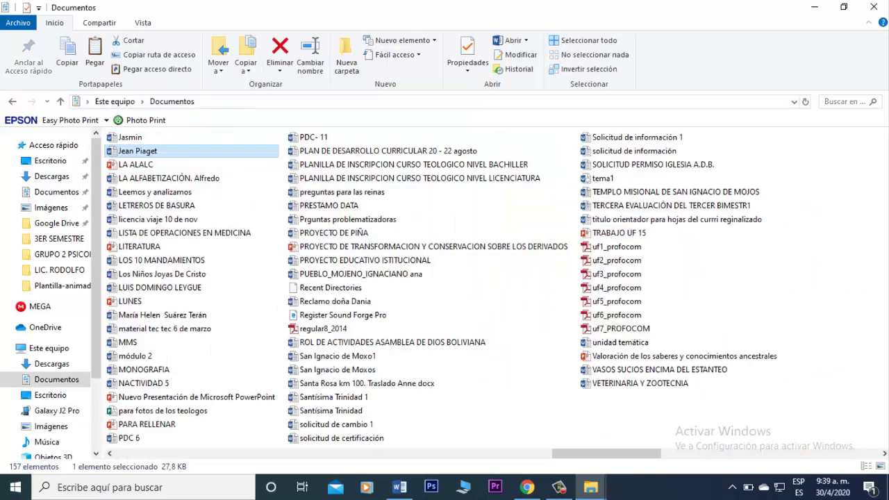
Copy the Jean Piaget file and paste it into the Galaxy J2 Pro's Download folder
right_click(139, 150)
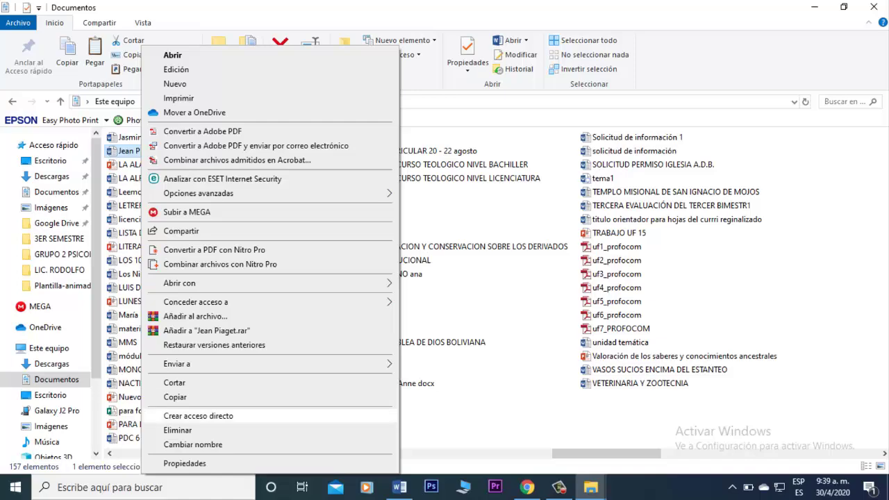
left_click(174, 397)
left_click(591, 487)
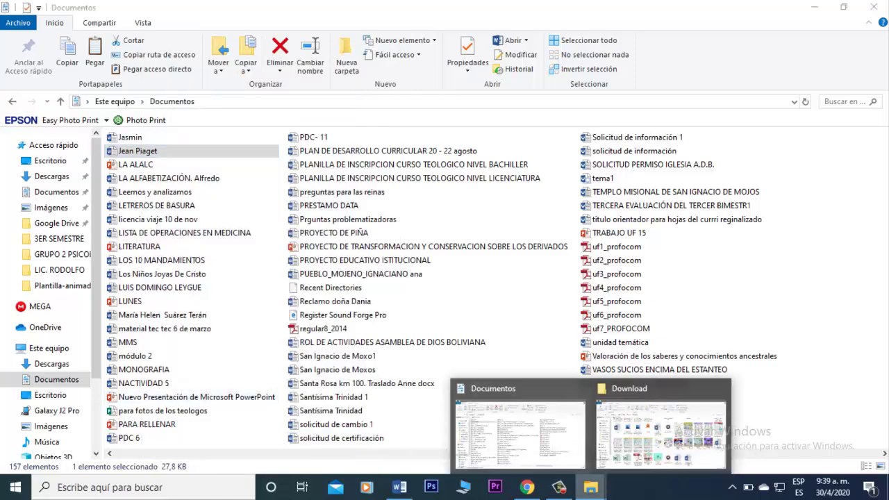
left_click(660, 431)
right_click(724, 271)
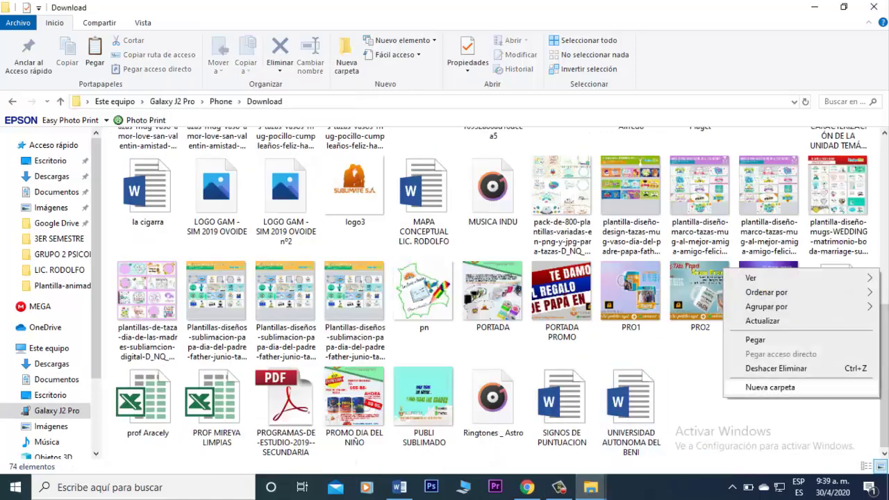
left_click(757, 340)
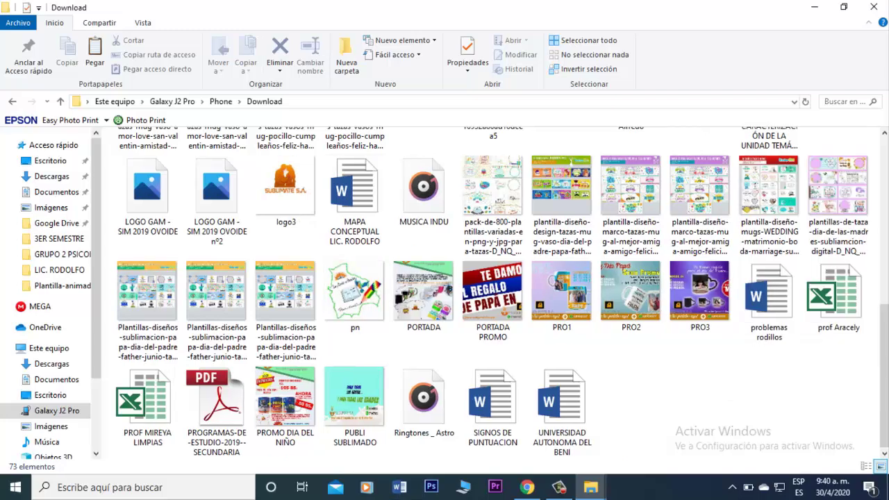
right_click(735, 287)
left_click(765, 357)
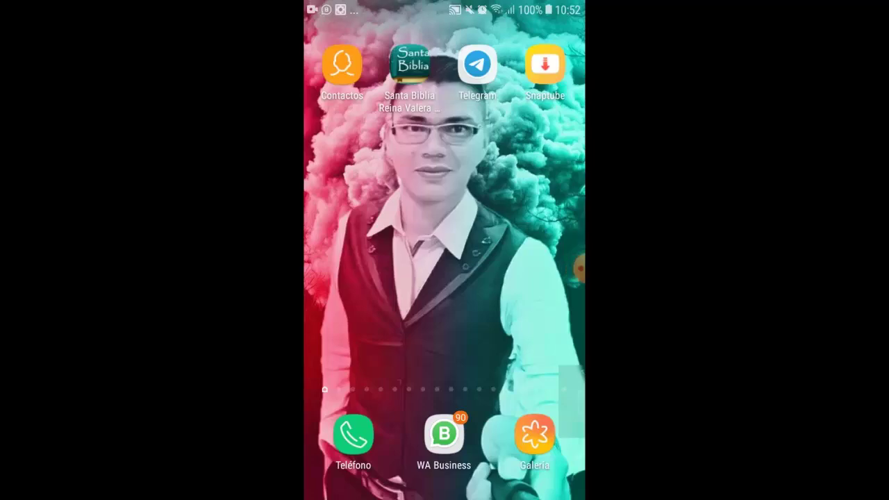
In Mis archivos, open Documentos > Download, select Jean Piaget.docx and choose COMPARTIR
left_click_drag(444, 348, 444, 174)
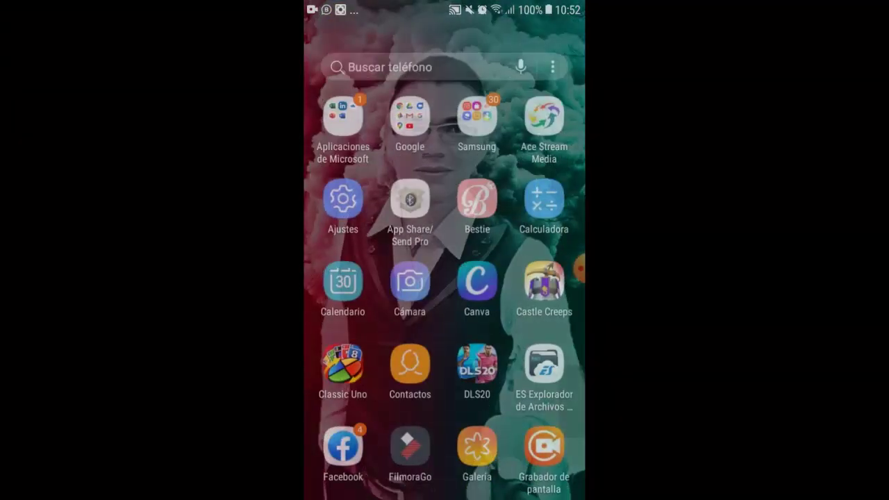
left_click(478, 86)
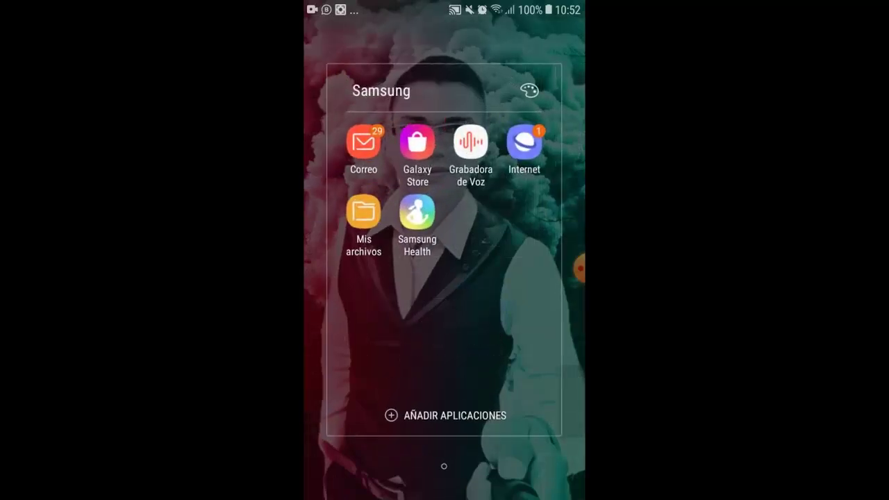
left_click(363, 211)
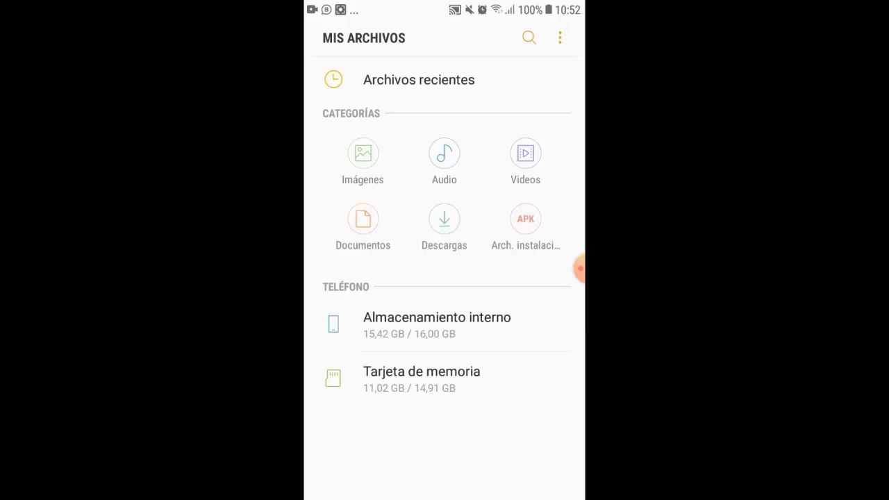
left_click(363, 222)
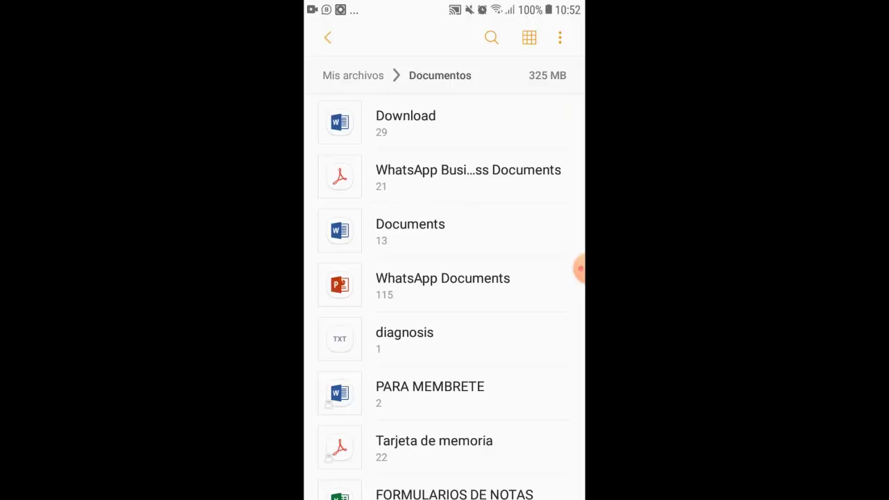
left_click(376, 122)
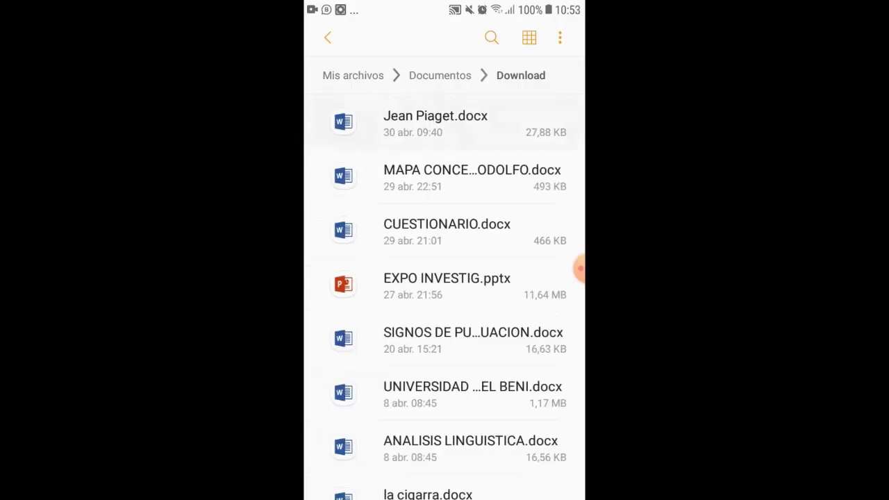
left_click(436, 123)
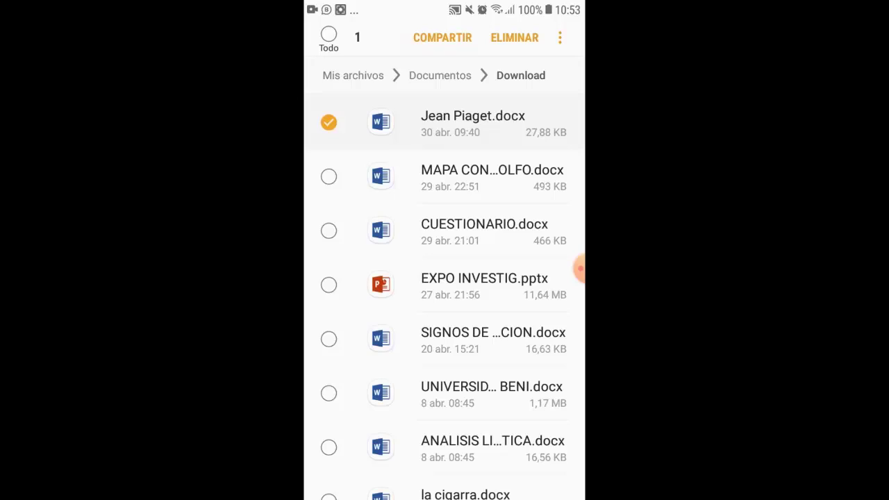
left_click(442, 37)
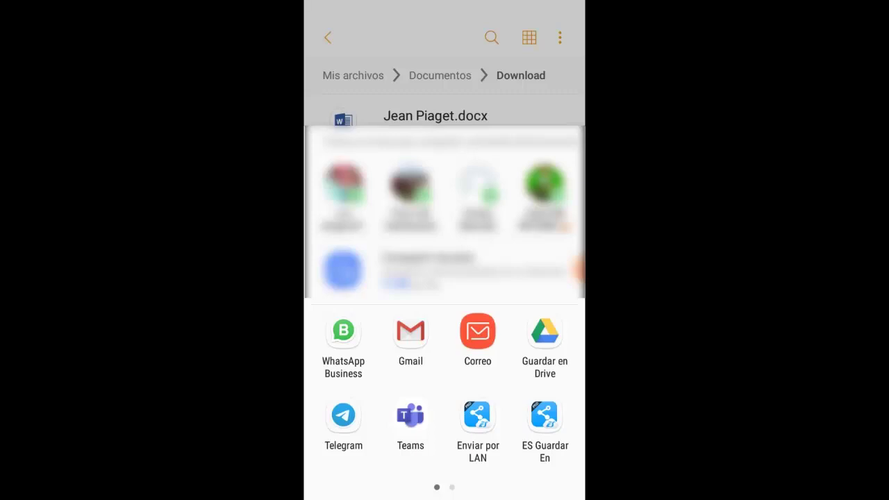
Share Jean Piaget.docx through WhatsApp Business to the Los amiguis!!! group and send it
left_click_drag(486, 382, 410, 382)
left_click(343, 340)
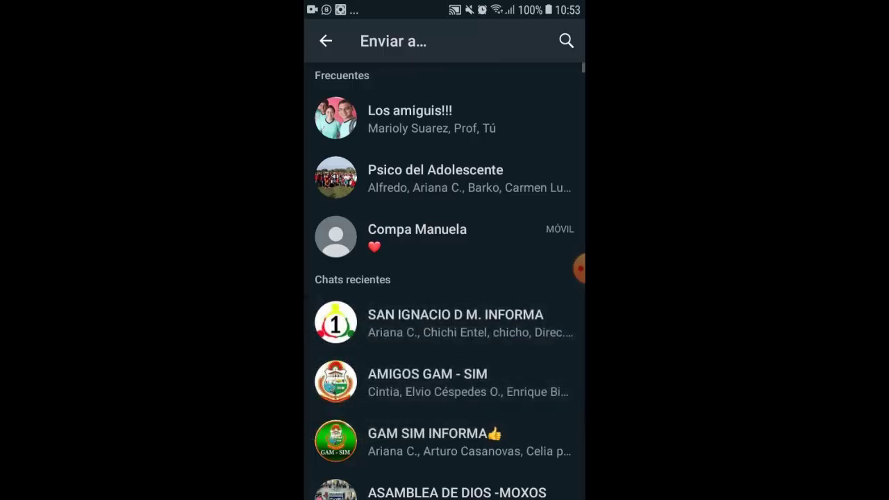
scroll(445, 278, "down", 5)
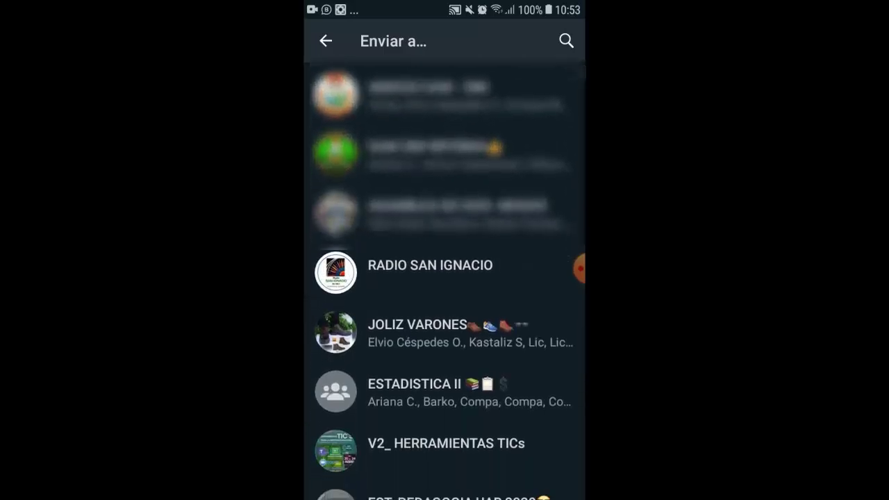
scroll(444, 278, "down", 5)
scroll(444, 278, "down", 3)
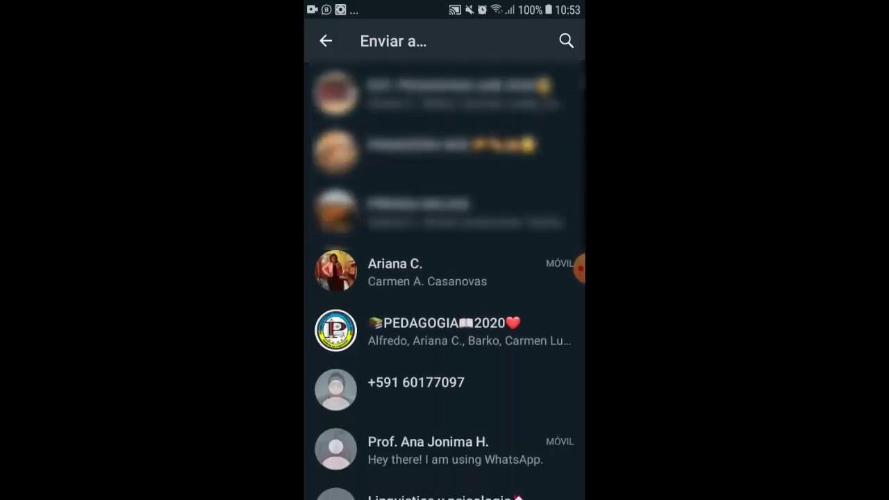
scroll(444, 278, "down", 2)
scroll(445, 278, "down", 1)
scroll(444, 278, "down", 2)
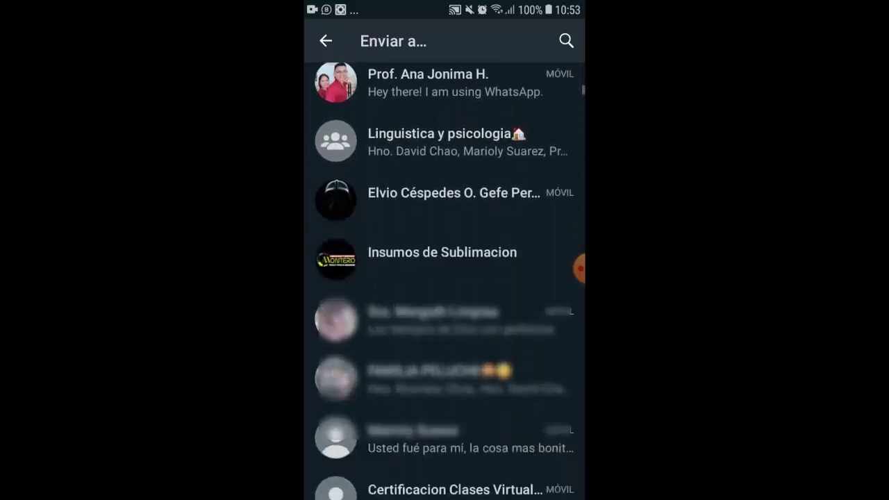
scroll(445, 278, "up", 2)
scroll(444, 278, "up", 1)
scroll(445, 278, "down", 3)
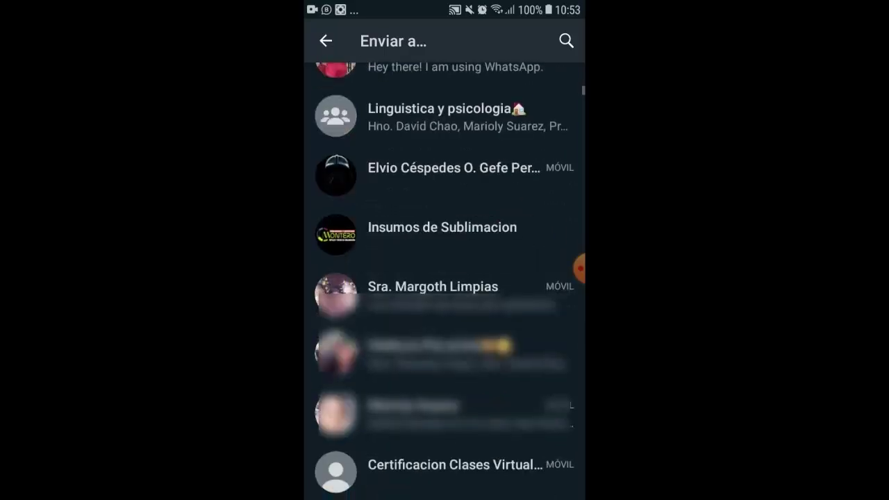
scroll(445, 278, "down", 2)
scroll(445, 278, "down", 3)
scroll(444, 278, "up", 6)
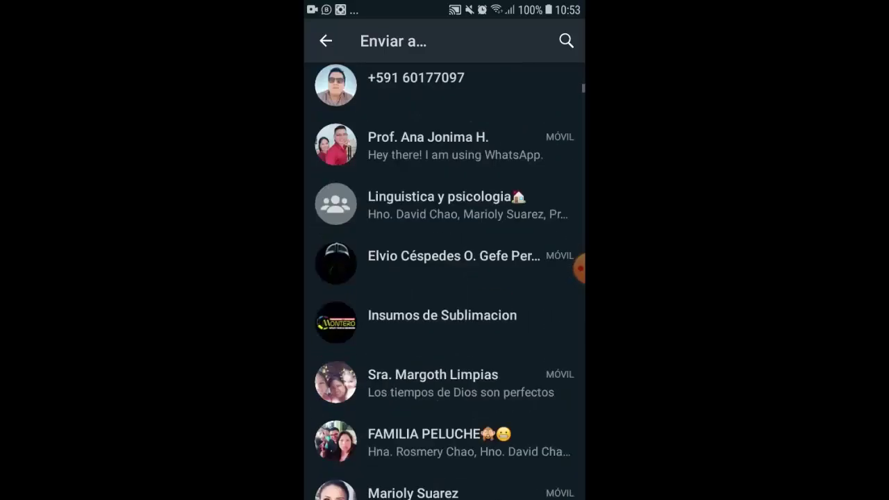
scroll(445, 278, "down", 5)
scroll(445, 277, "down", 2)
scroll(444, 278, "down", 1)
scroll(445, 278, "down", 1)
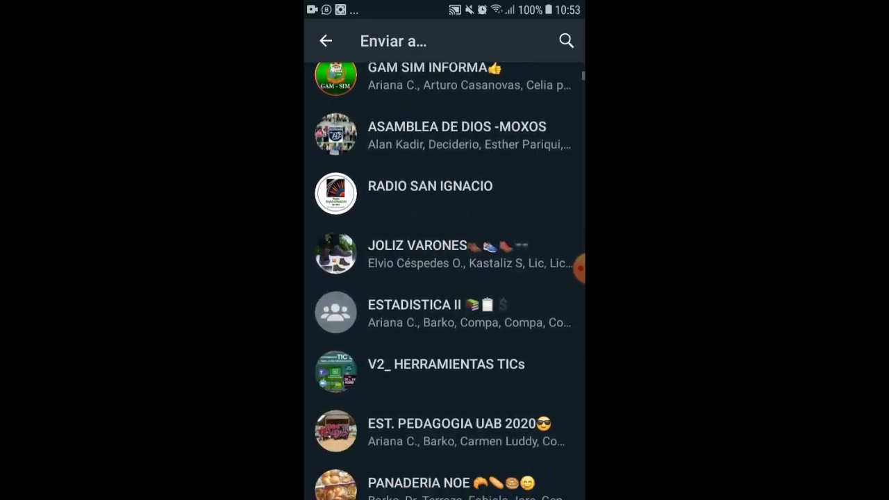
scroll(444, 278, "down", 2)
scroll(445, 278, "down", 1)
scroll(445, 278, "up", 3)
scroll(445, 278, "up", 5)
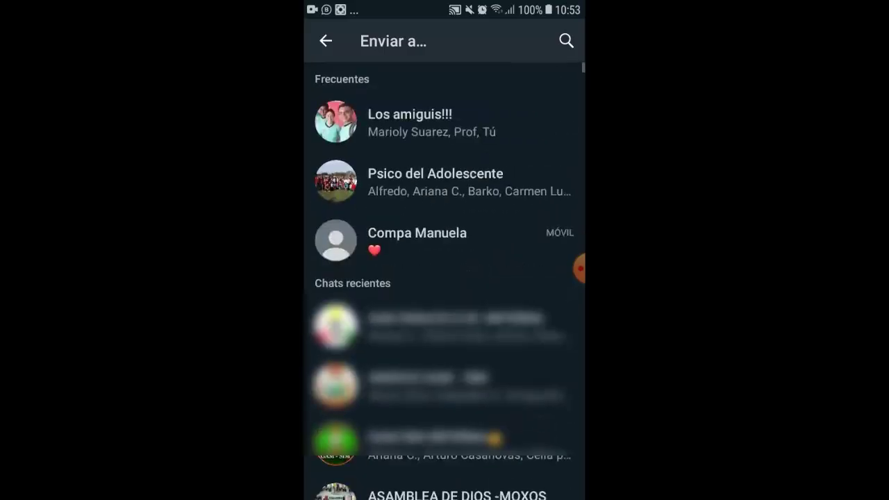
scroll(444, 278, "down", 1)
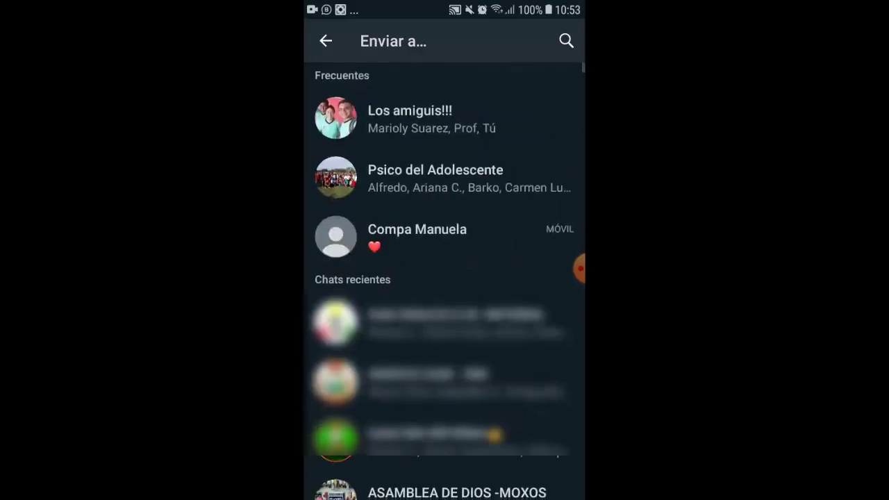
left_click(410, 118)
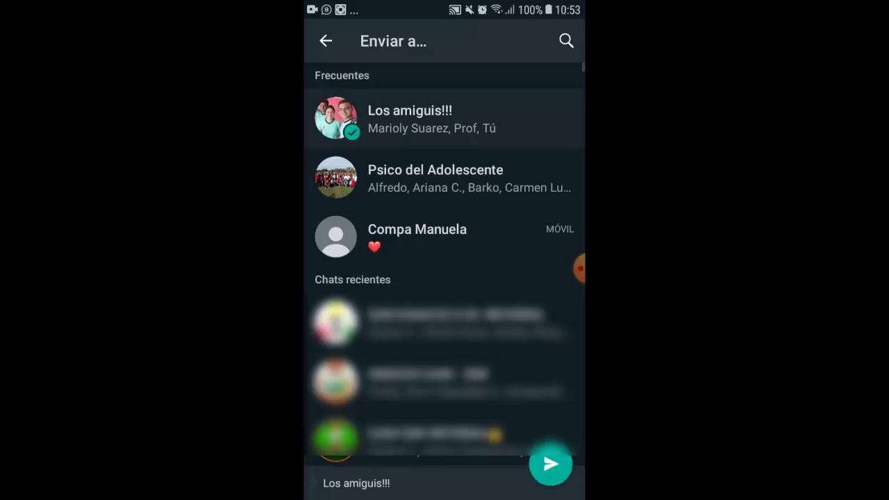
left_click(551, 464)
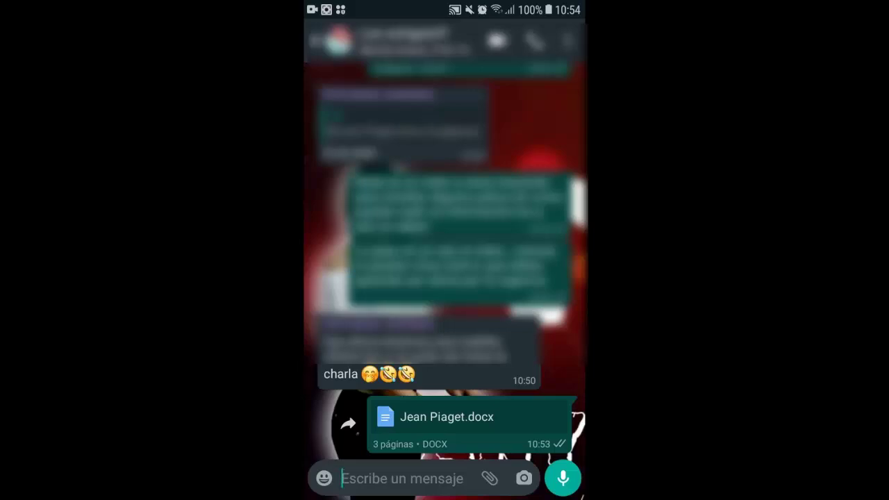
scroll(445, 257, "up", 2)
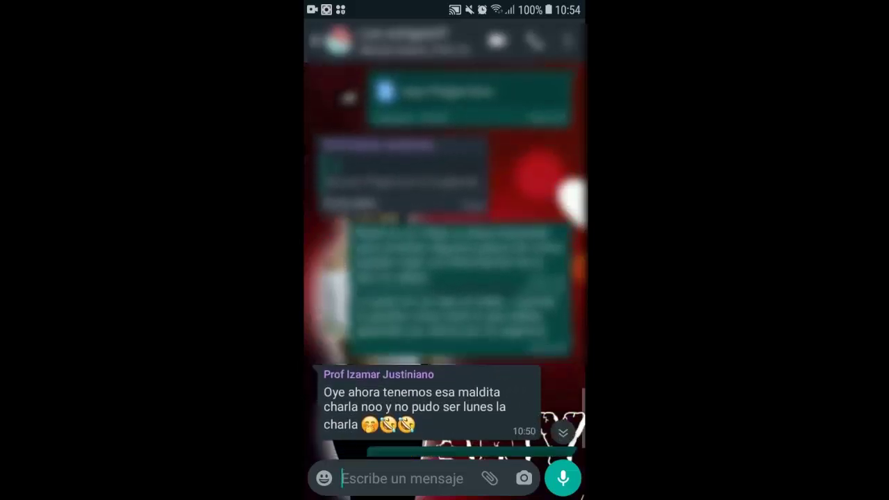
scroll(445, 257, "down", 2)
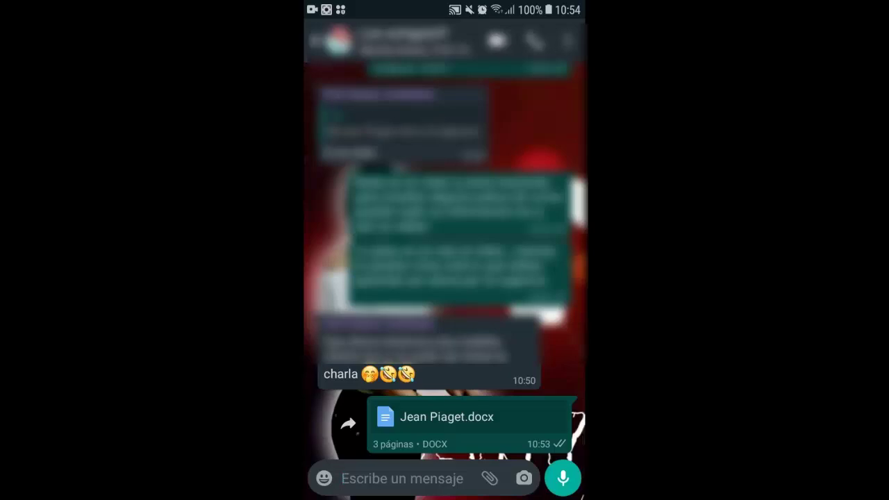
scroll(445, 257, "up", 3)
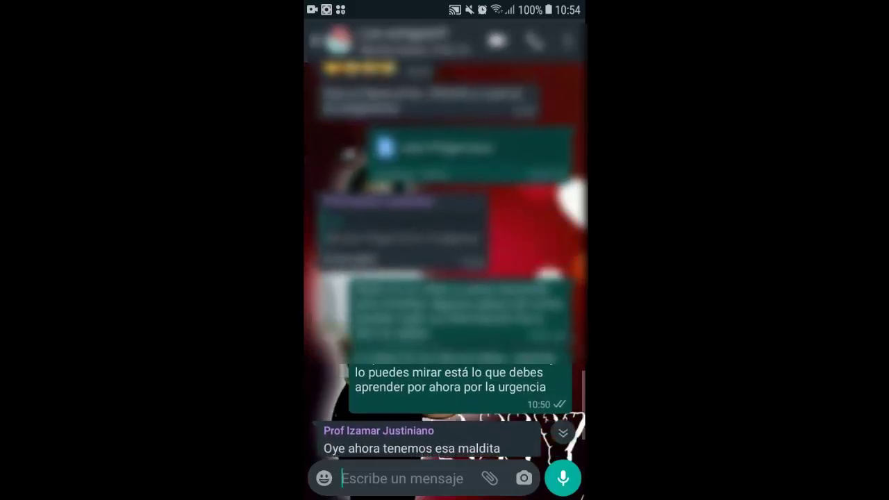
scroll(445, 257, "down", 3)
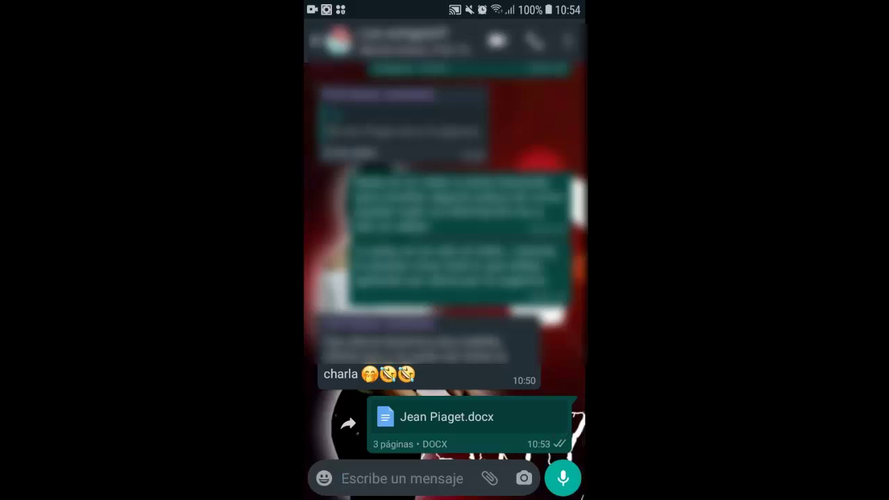
scroll(445, 257, "up", 5)
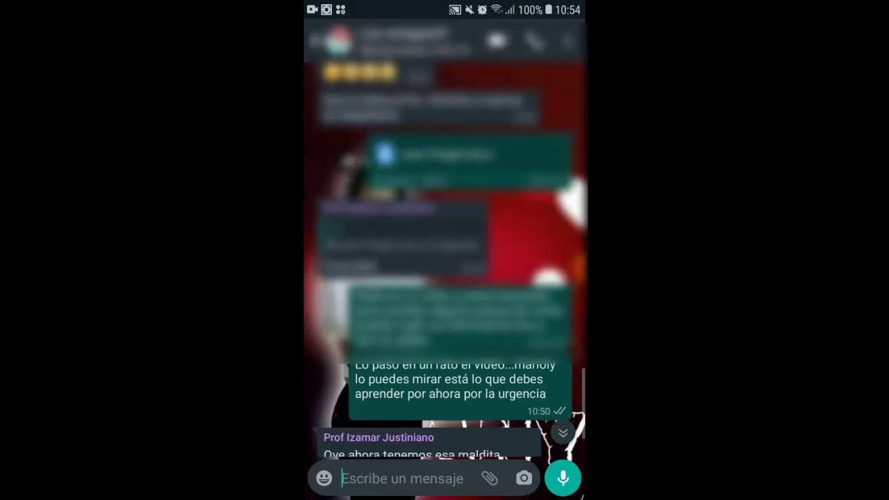
scroll(444, 257, "down", 5)
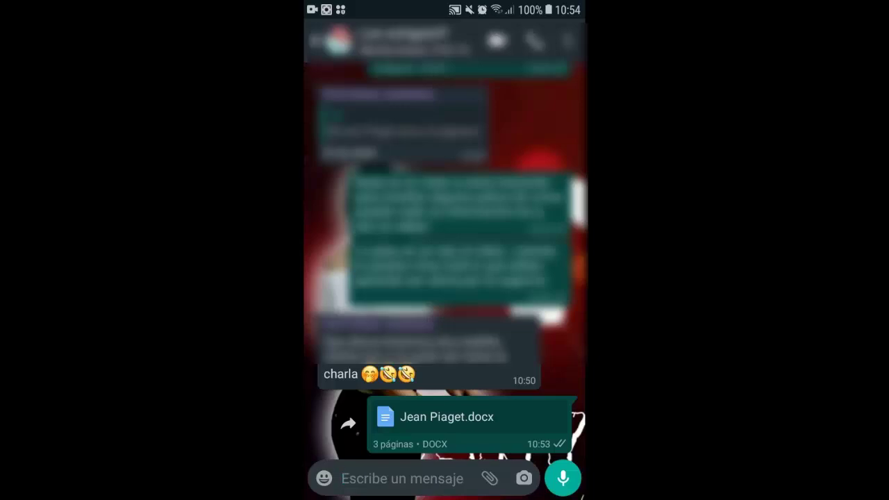
scroll(448, 273, "up", 5)
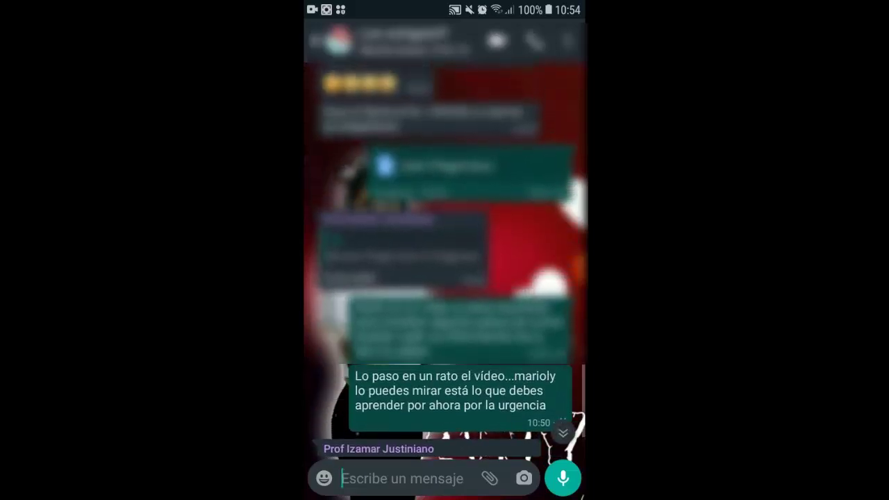
scroll(448, 264, "down", 5)
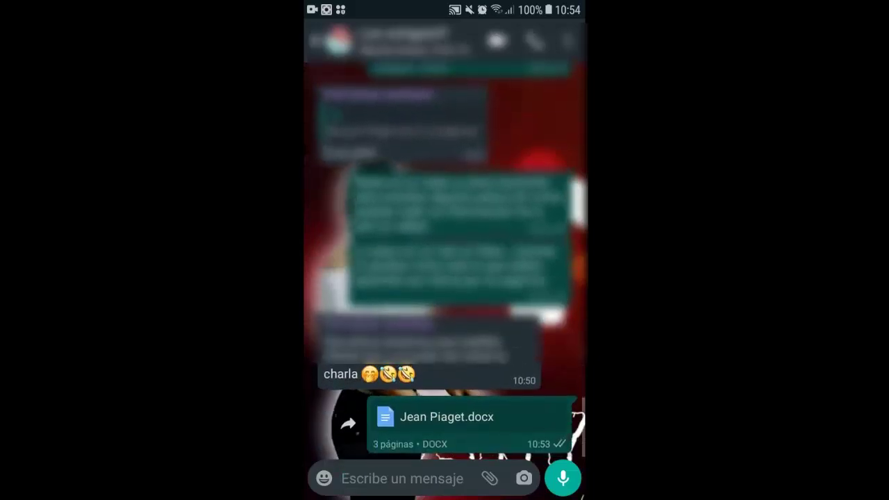